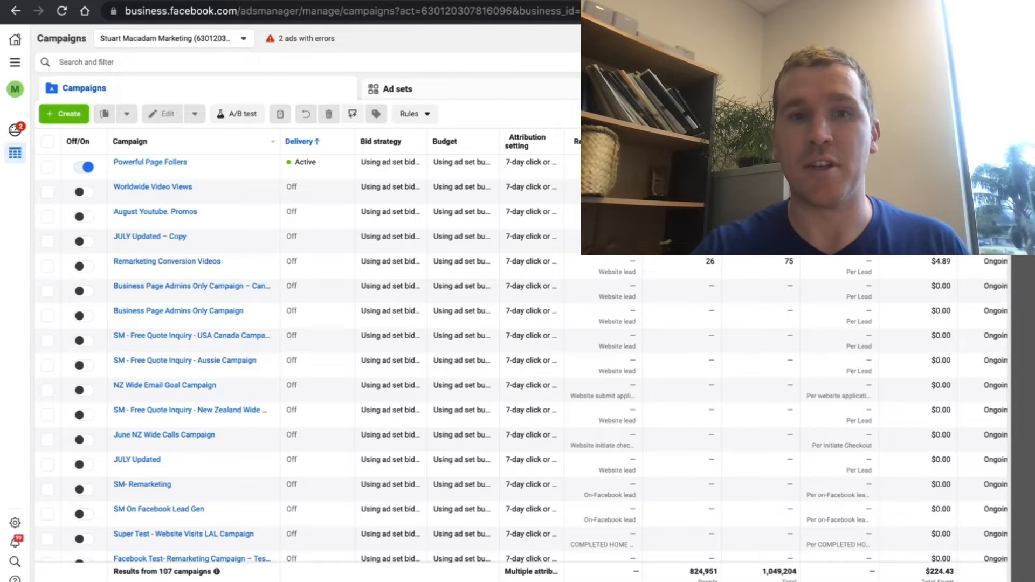
Open the Audiences page of the ad account.
{"action": "left_click", "coordinate": [16, 63]}
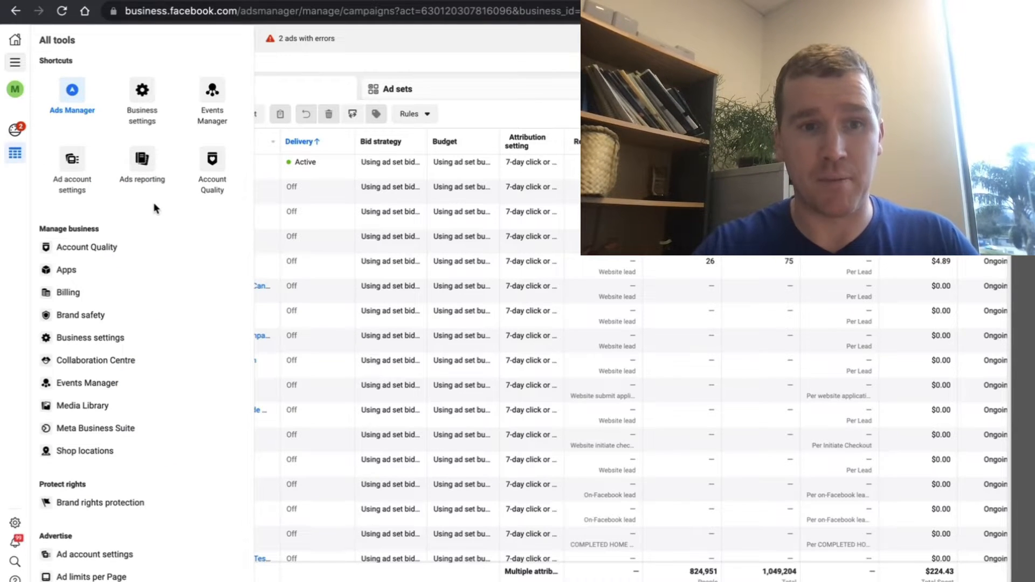
{"action": "scroll", "coordinate": [149, 266], "scroll_direction": "down", "scroll_amount": 3}
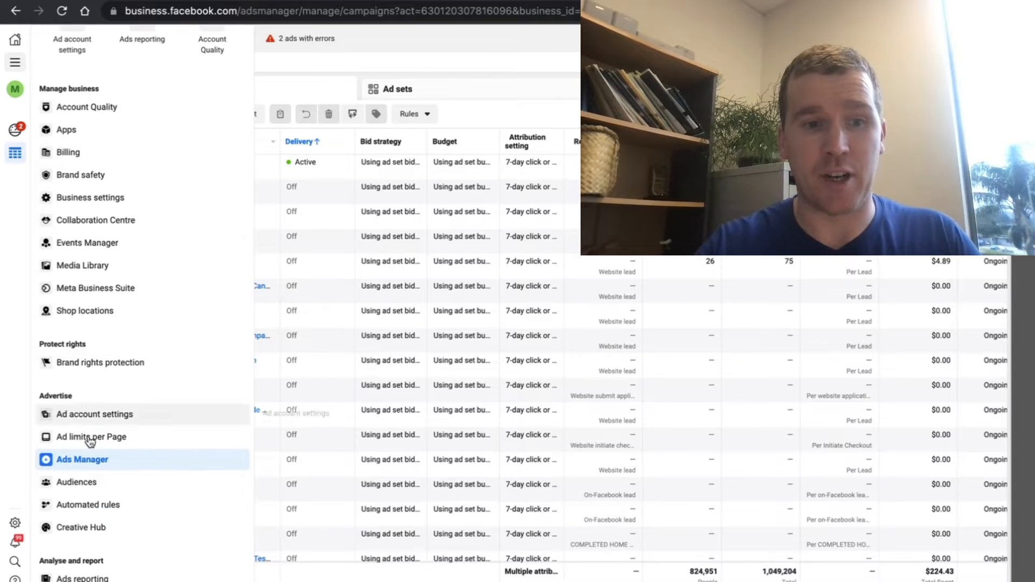
{"action": "left_click", "coordinate": [80, 485]}
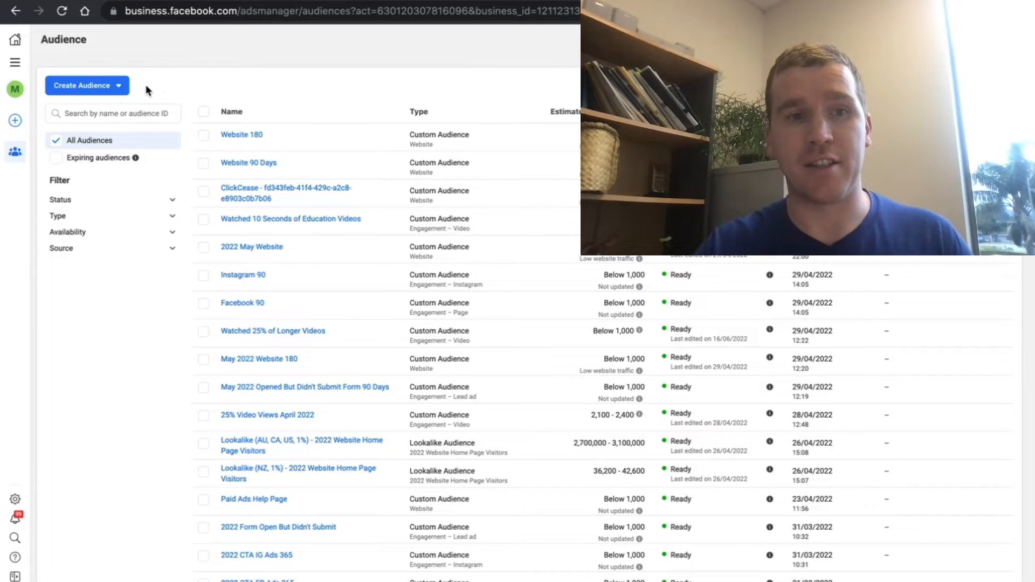
Start a Facebook Page custom audience for everyone who engaged with your Page, with a retention of 365 days.
{"action": "left_click", "coordinate": [118, 89]}
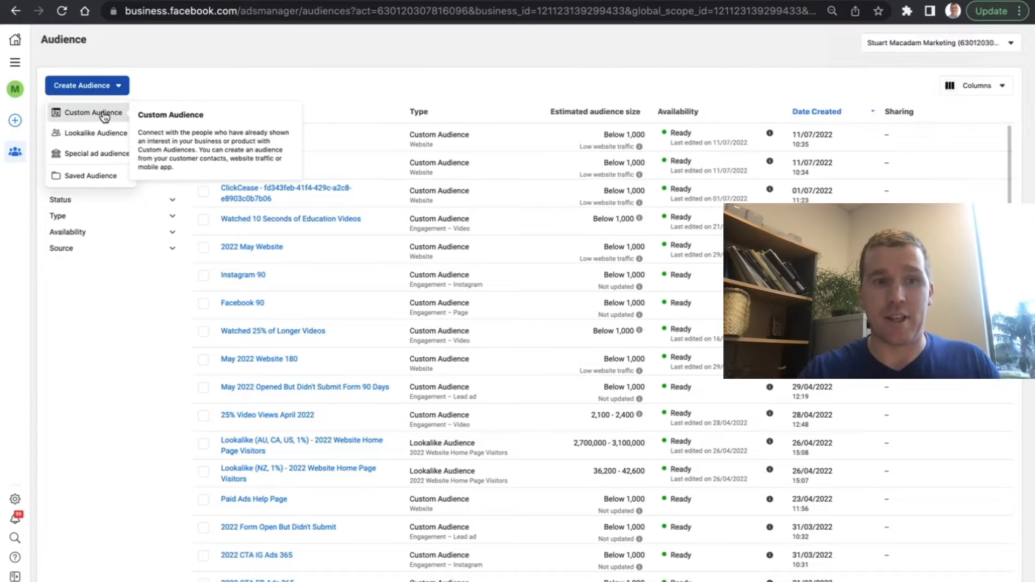
{"action": "left_click", "coordinate": [104, 114]}
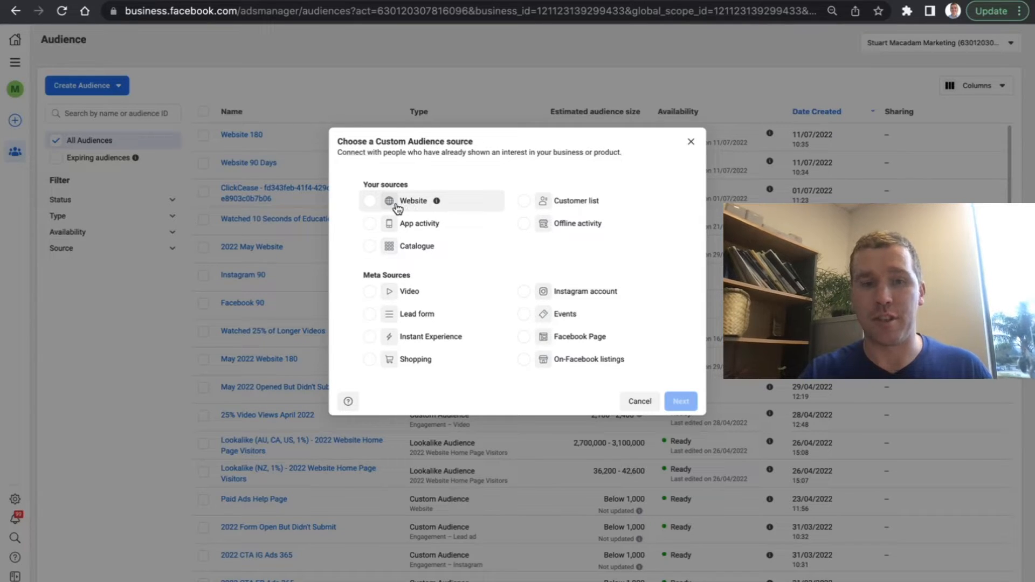
{"action": "left_click", "coordinate": [522, 337]}
{"action": "left_click", "coordinate": [682, 402]}
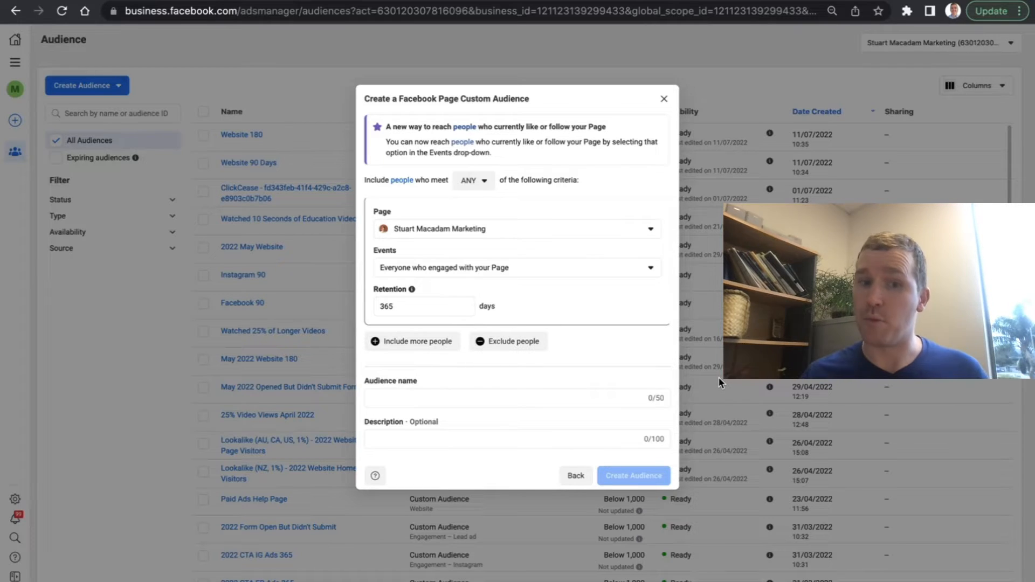
{"action": "left_click", "coordinate": [584, 276]}
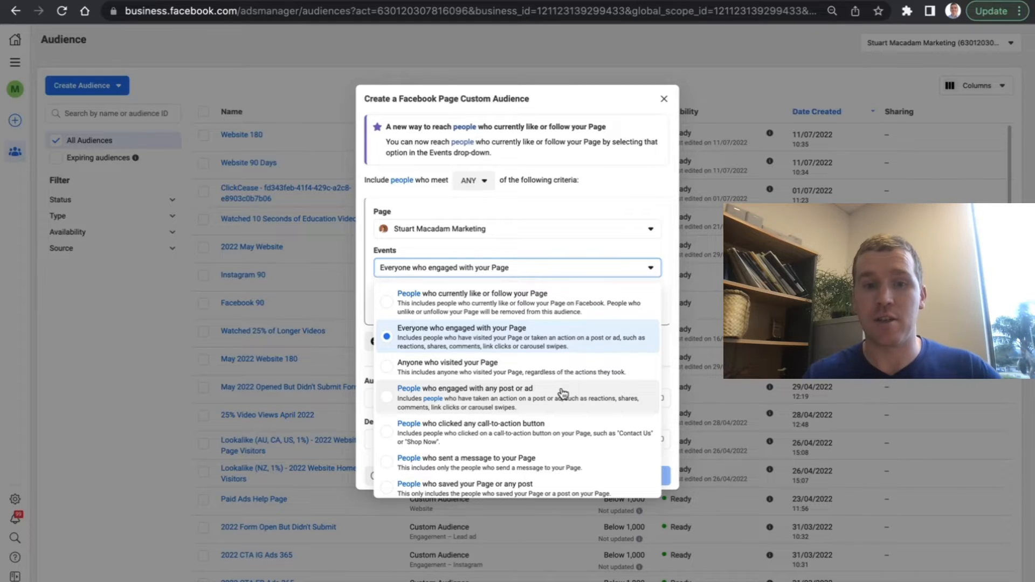
{"action": "left_click", "coordinate": [530, 343]}
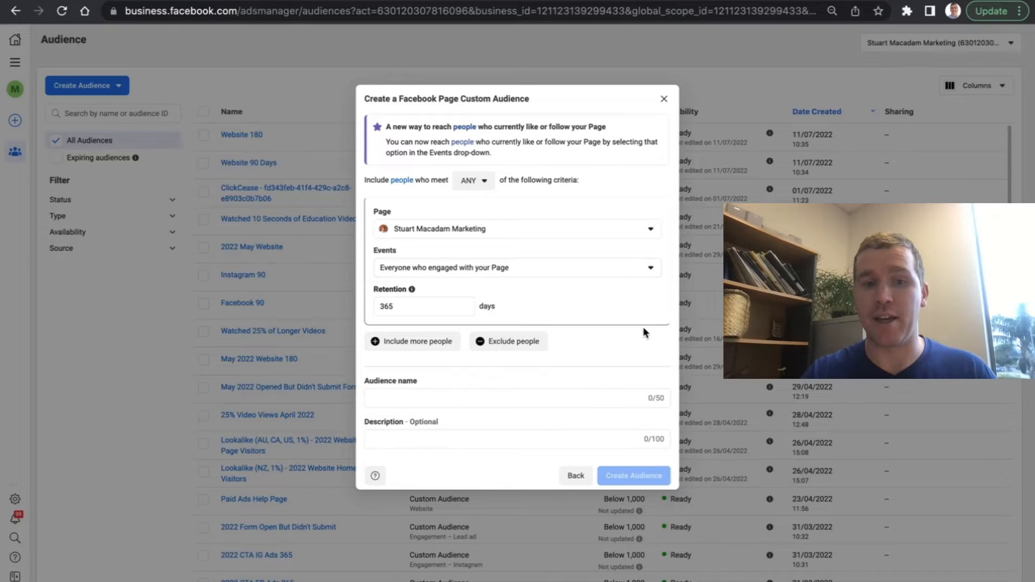
{"action": "left_click", "coordinate": [423, 305]}
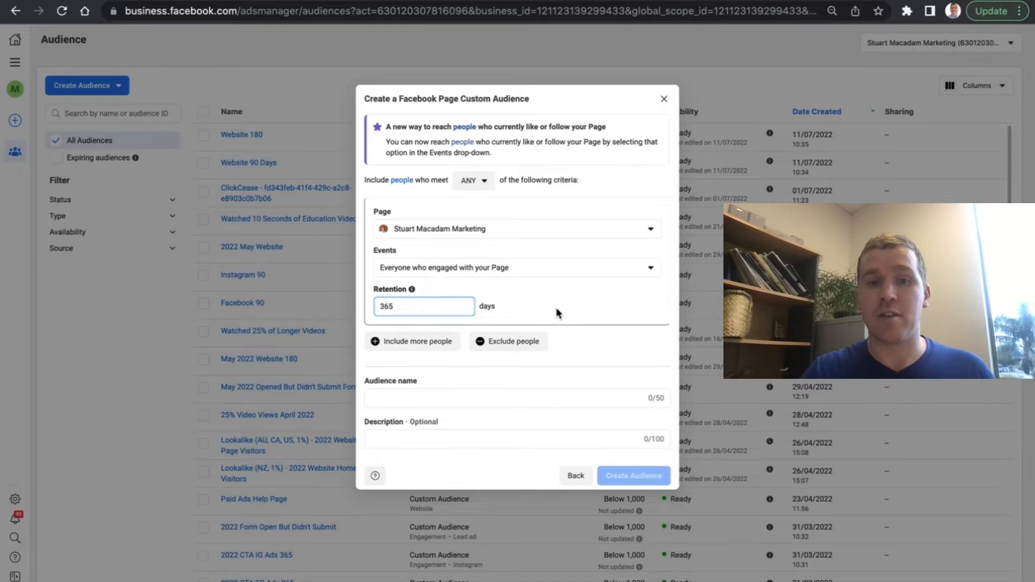
Name the Facebook Page audience "Facebook 365 Engagement ALL", create it and close the confirmation.
{"action": "left_click", "coordinate": [426, 404]}
{"action": "type", "text": "Facebook 365"}
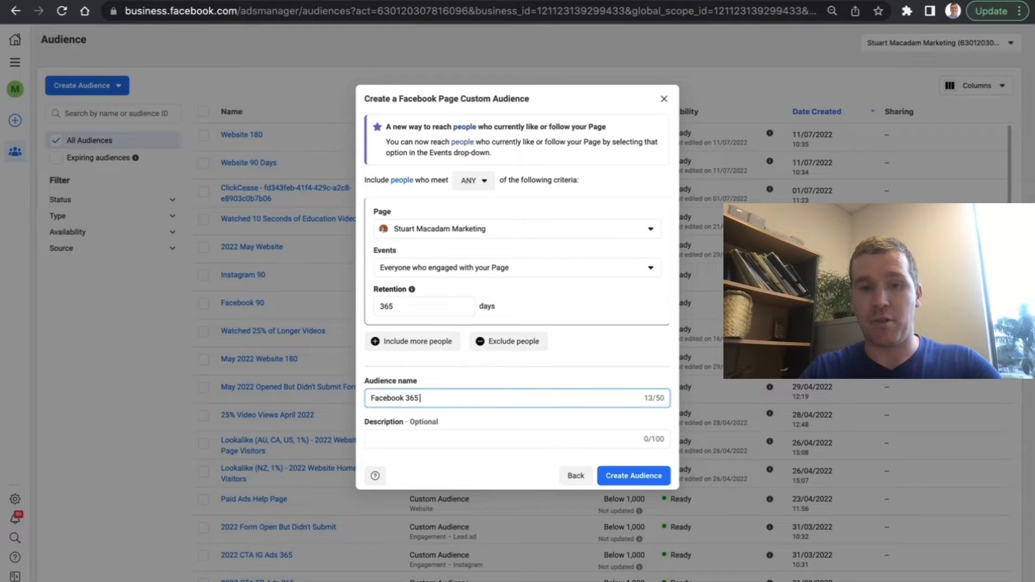
{"action": "type", "text": " Engagemeny A"}
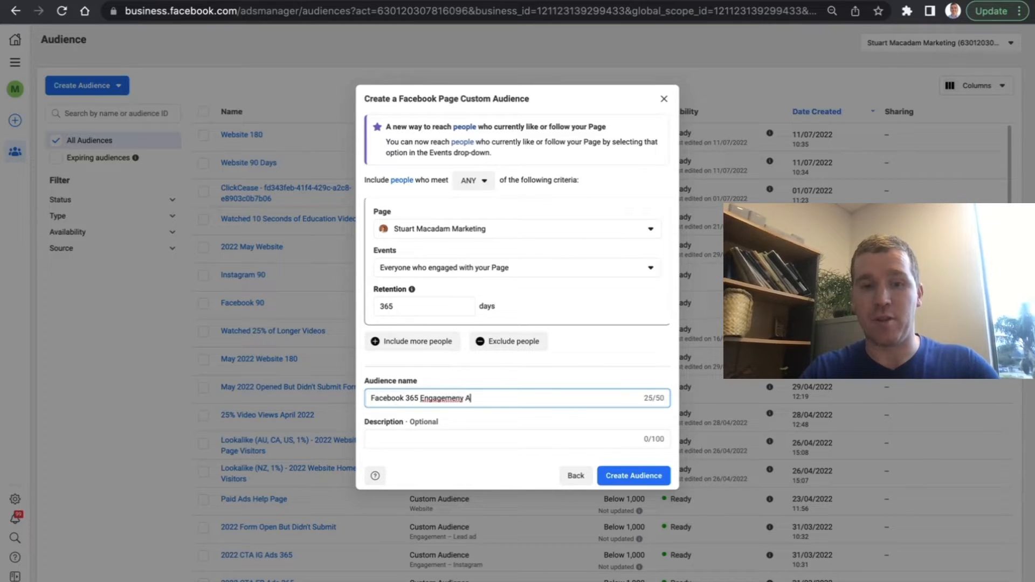
{"action": "key", "text": "BackSpace"}
{"action": "key", "text": "BackSpace"}
{"action": "key", "text": "BackSpace"}
{"action": "type", "text": "t ALL"}
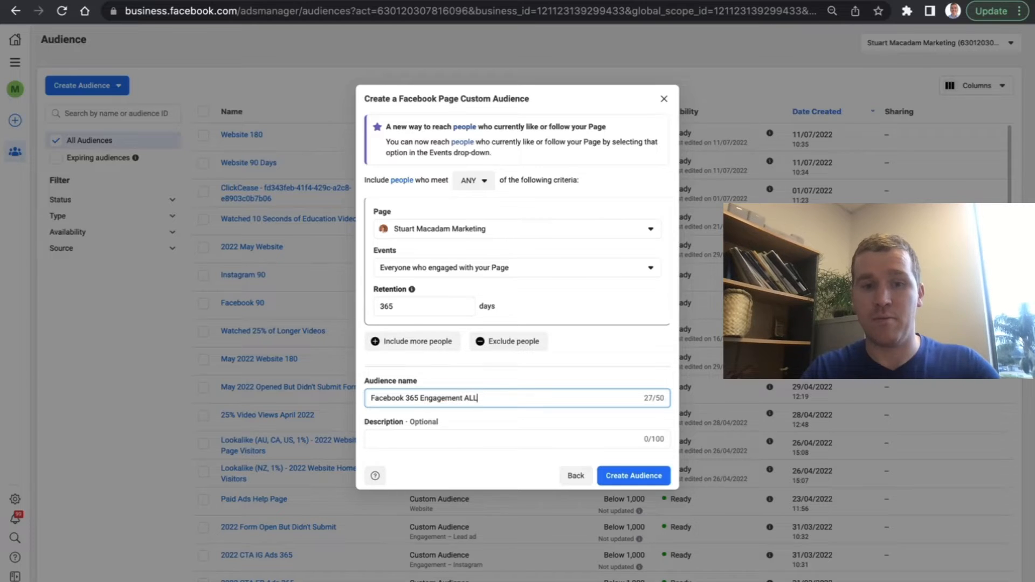
{"action": "left_click", "coordinate": [622, 477]}
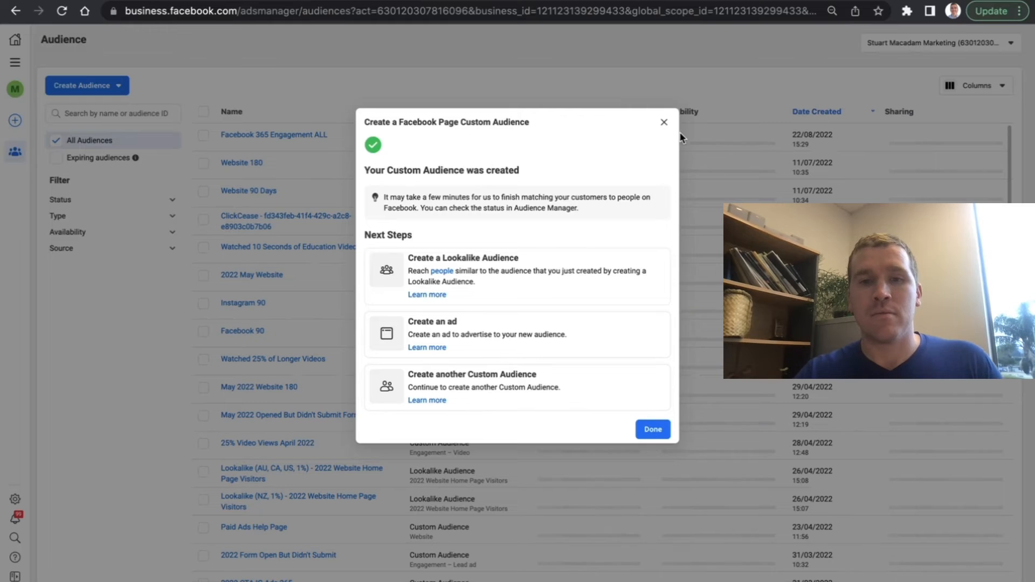
{"action": "left_click", "coordinate": [664, 123]}
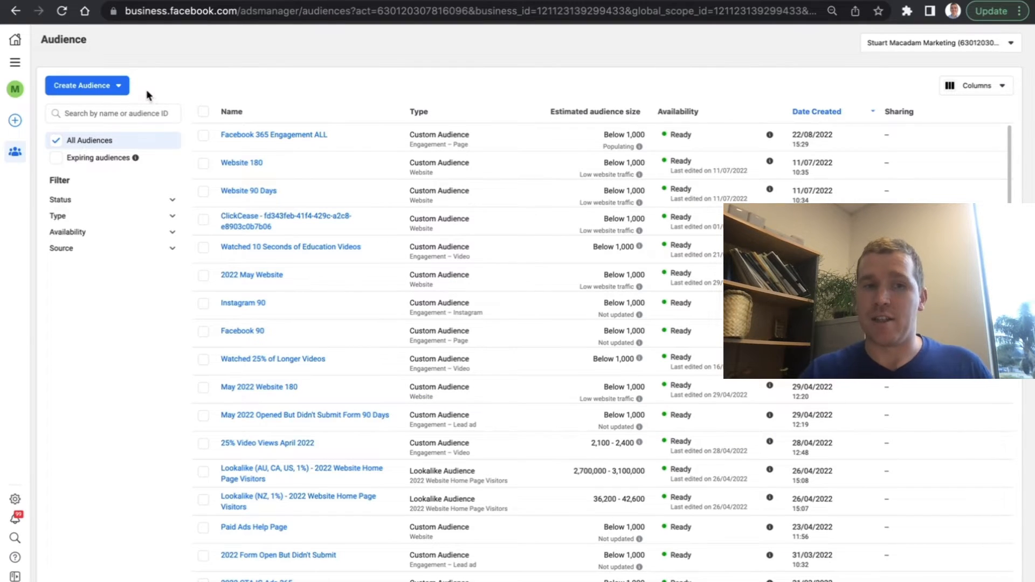
Start an Instagram account custom audience that includes people who engaged with any post or ad.
{"action": "left_click", "coordinate": [119, 86]}
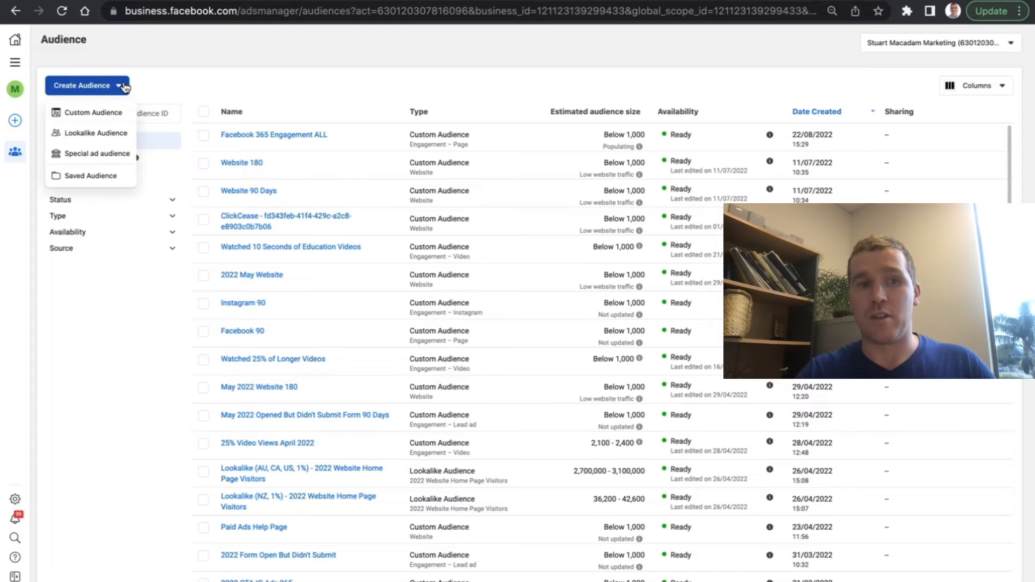
{"action": "left_click", "coordinate": [93, 113]}
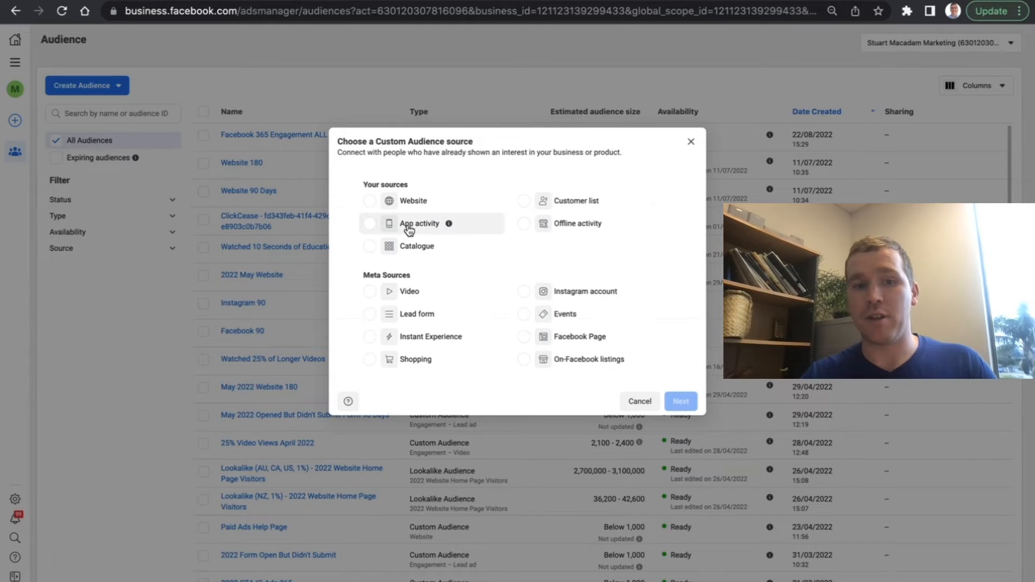
{"action": "left_click", "coordinate": [524, 292]}
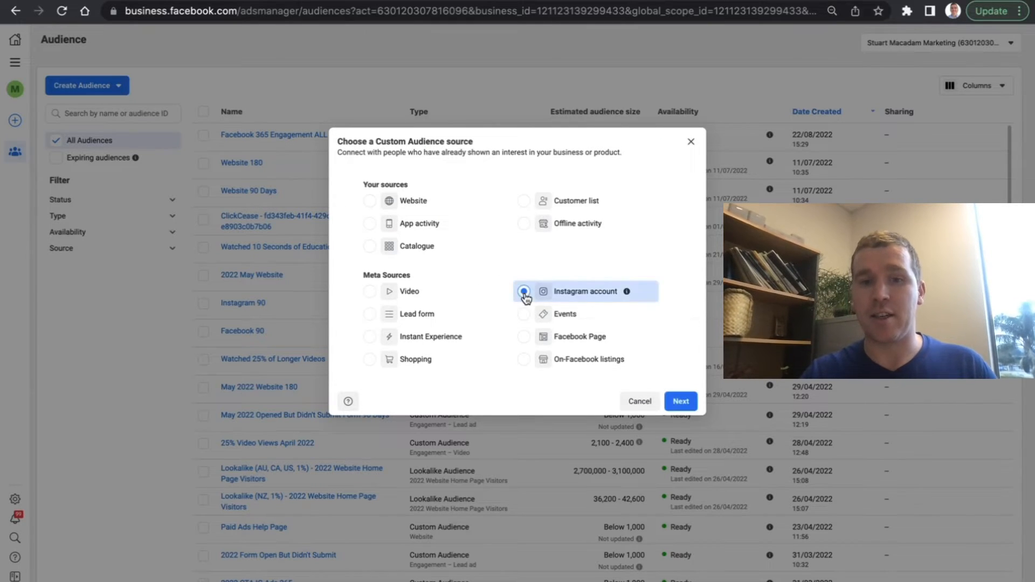
{"action": "left_click", "coordinate": [679, 402]}
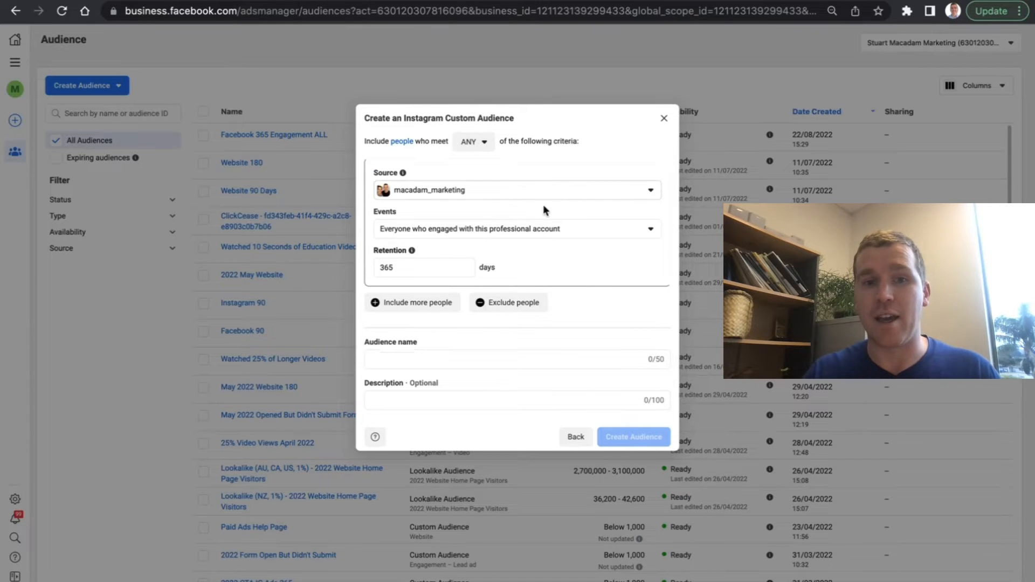
{"action": "left_click", "coordinate": [552, 236]}
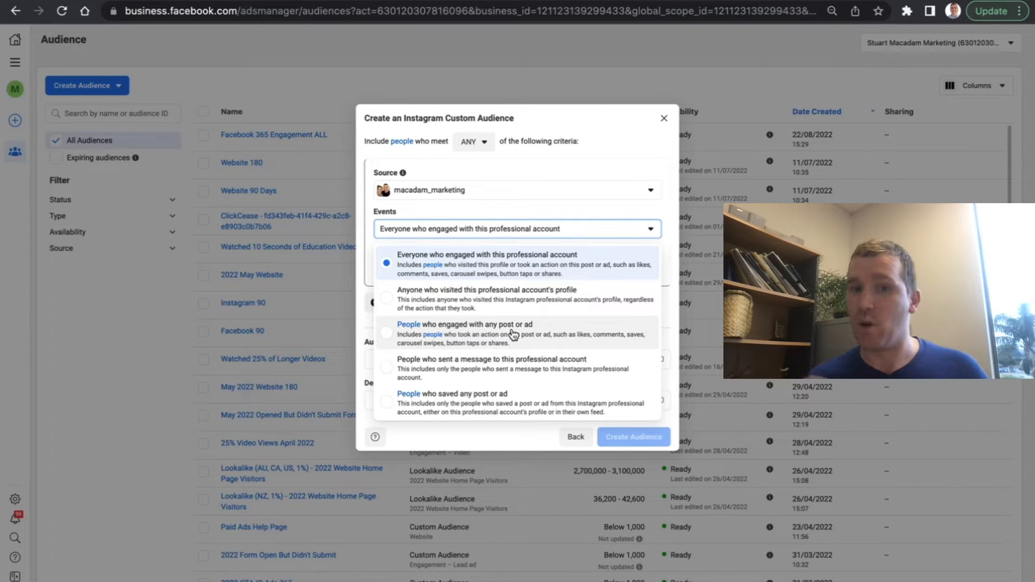
{"action": "left_click", "coordinate": [512, 334]}
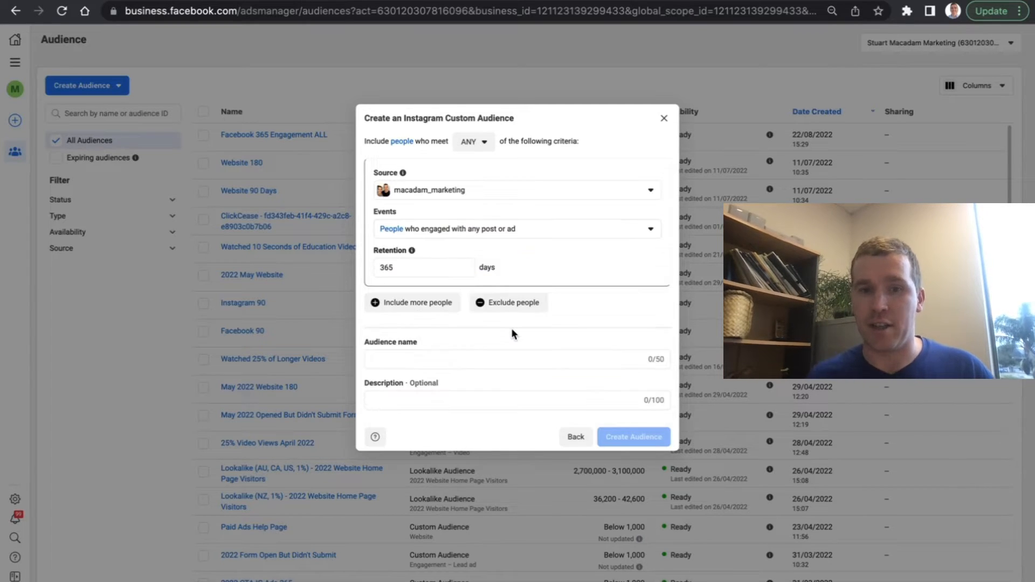
Name the Instagram audience "IG Post/Ad Engagement 365", create it and close the confirmation.
{"action": "left_click", "coordinate": [450, 362]}
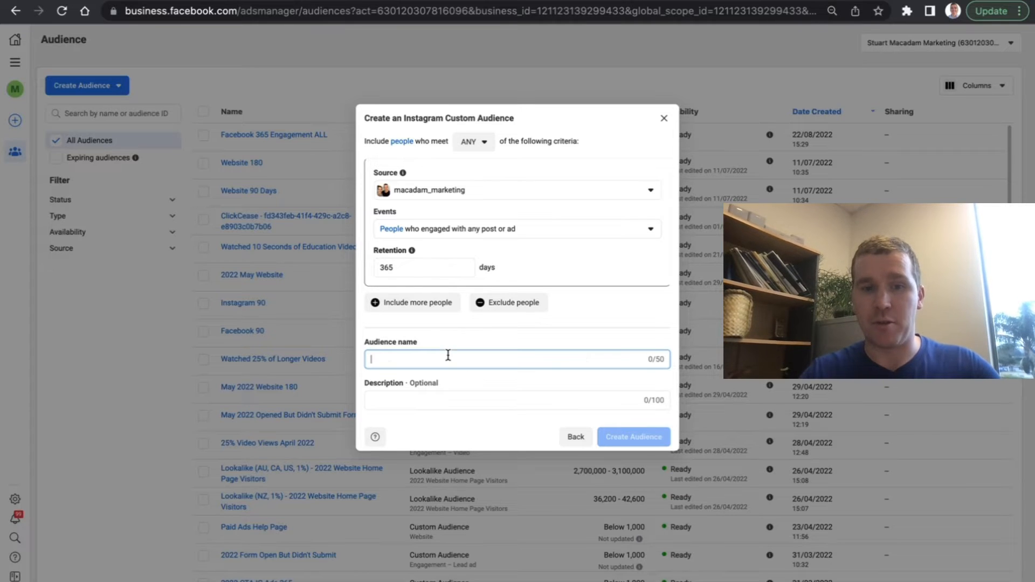
{"action": "type", "text": "Post/Ad "}
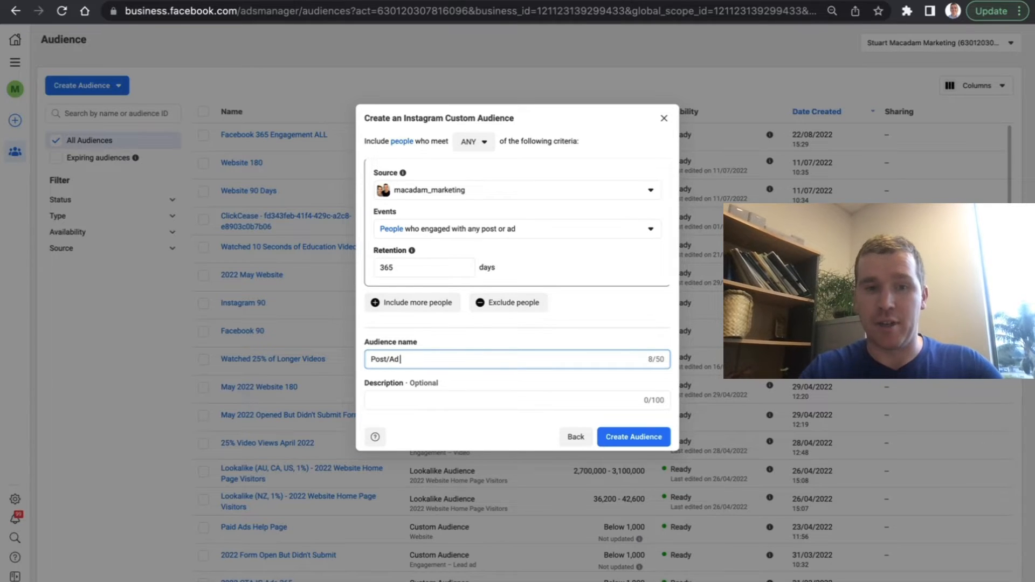
{"action": "type", "text": "Engage"}
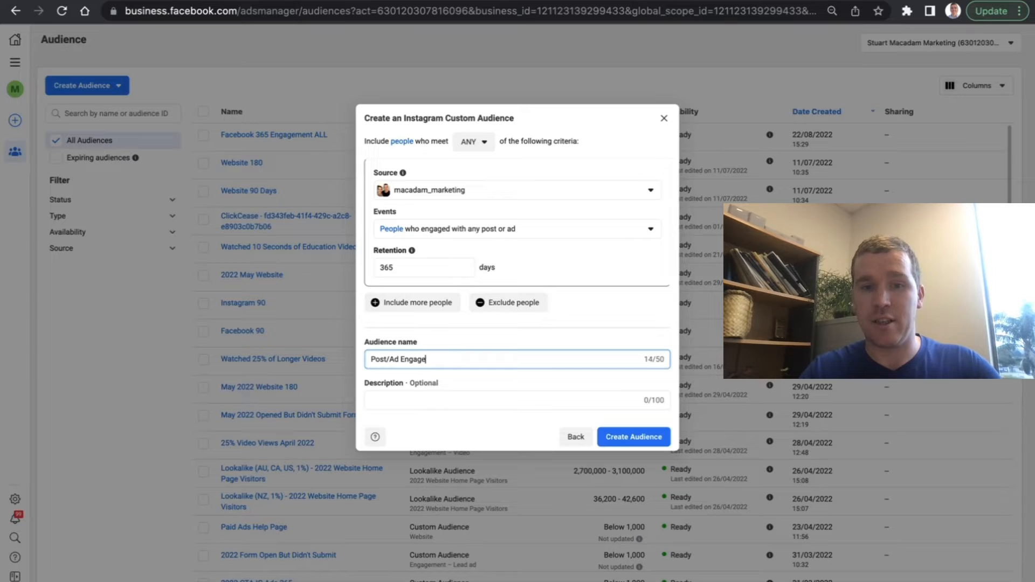
{"action": "type", "text": "meny t 365"}
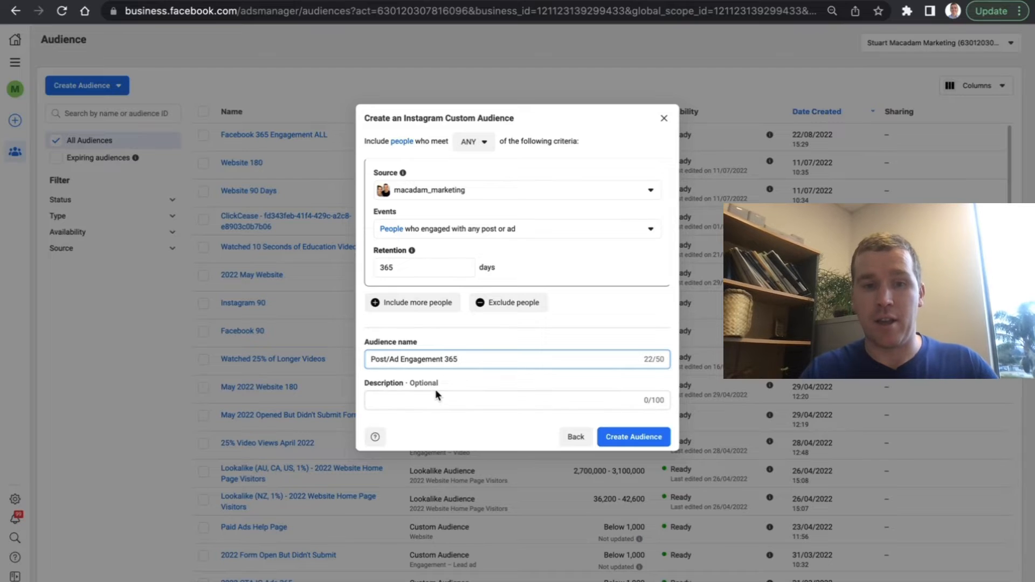
{"action": "left_click", "coordinate": [371, 359]}
{"action": "type", "text": "IG"}
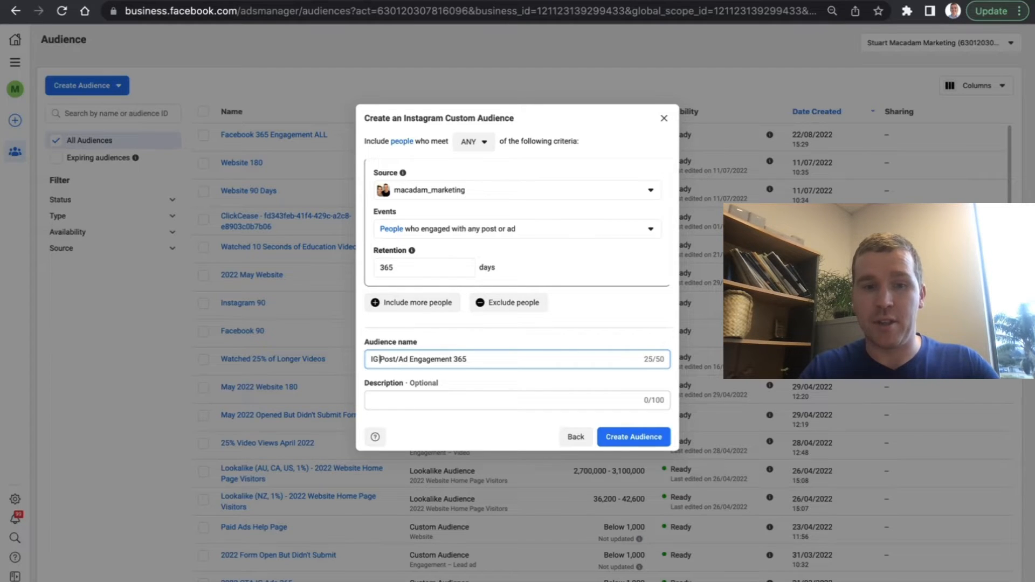
{"action": "left_click", "coordinate": [634, 437]}
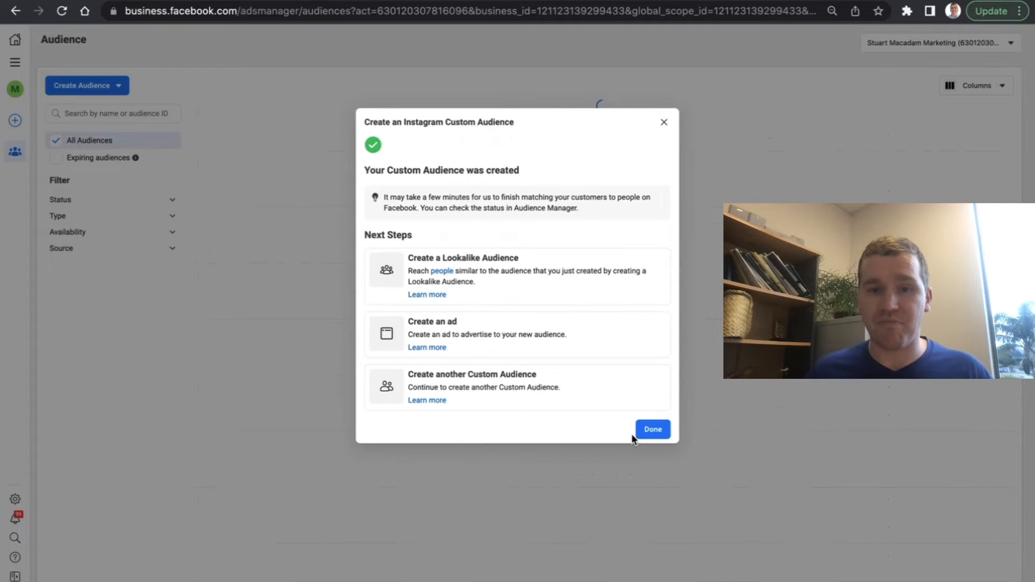
{"action": "left_click", "coordinate": [664, 123]}
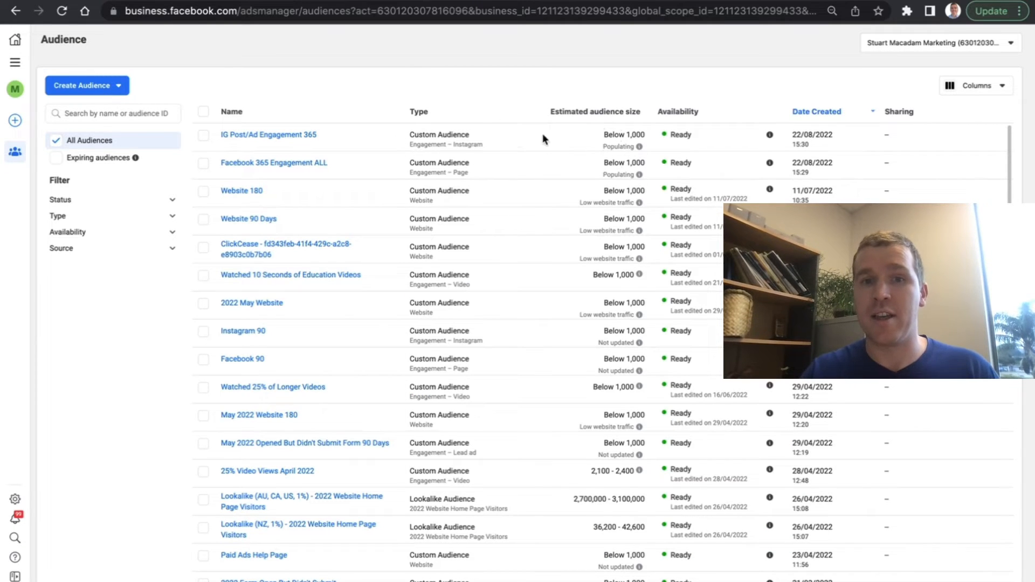
Start another custom audience with Website as the source.
{"action": "mouse_move", "coordinate": [311, 138]}
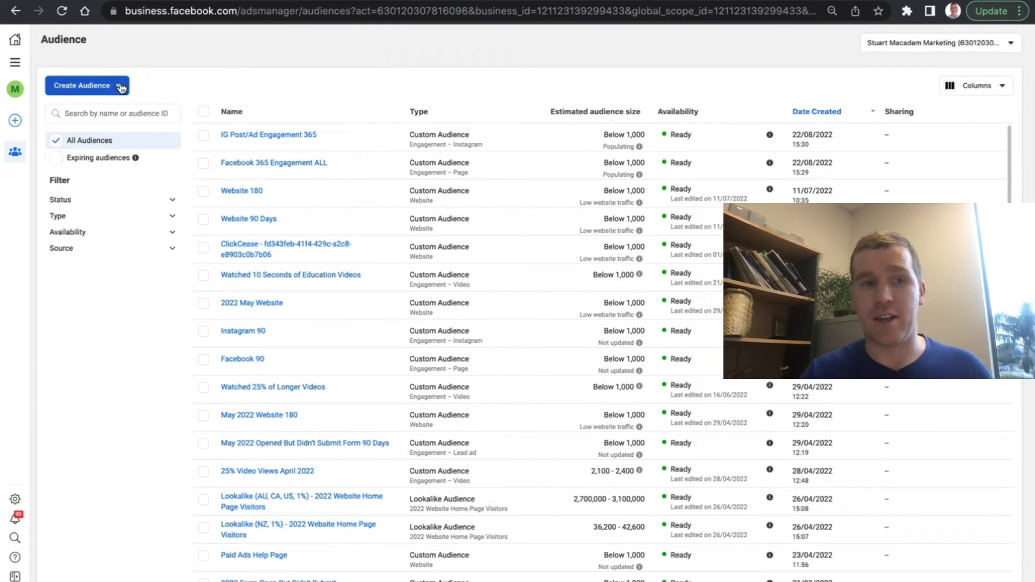
{"action": "left_click", "coordinate": [93, 88]}
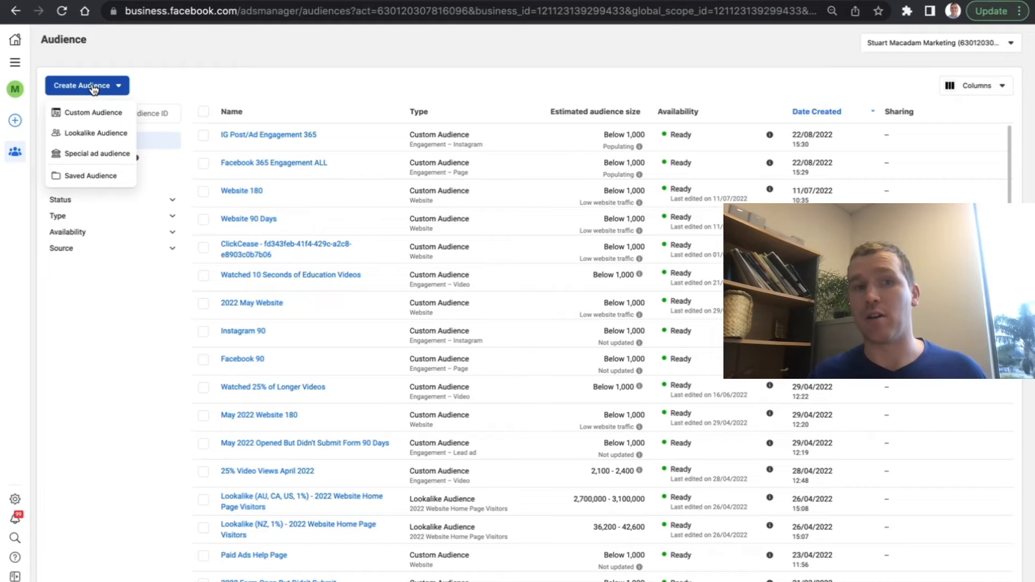
{"action": "left_click", "coordinate": [90, 112]}
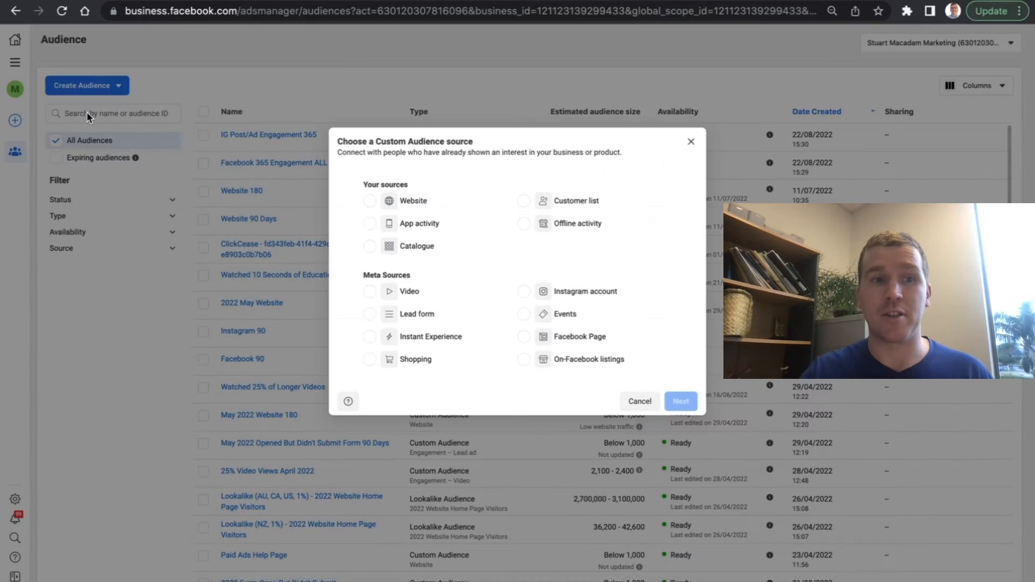
{"action": "left_click", "coordinate": [370, 201]}
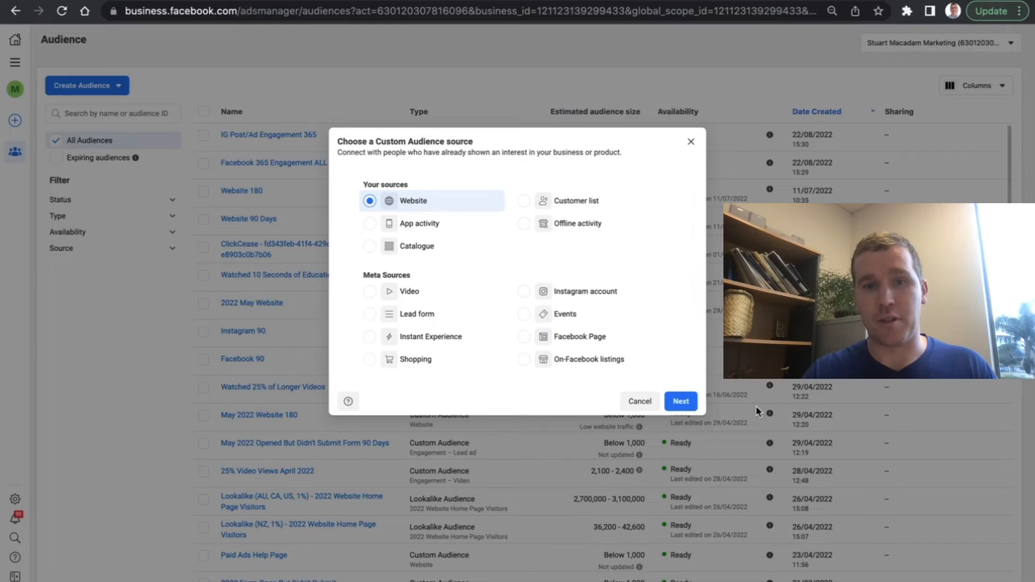
{"action": "left_click", "coordinate": [682, 406]}
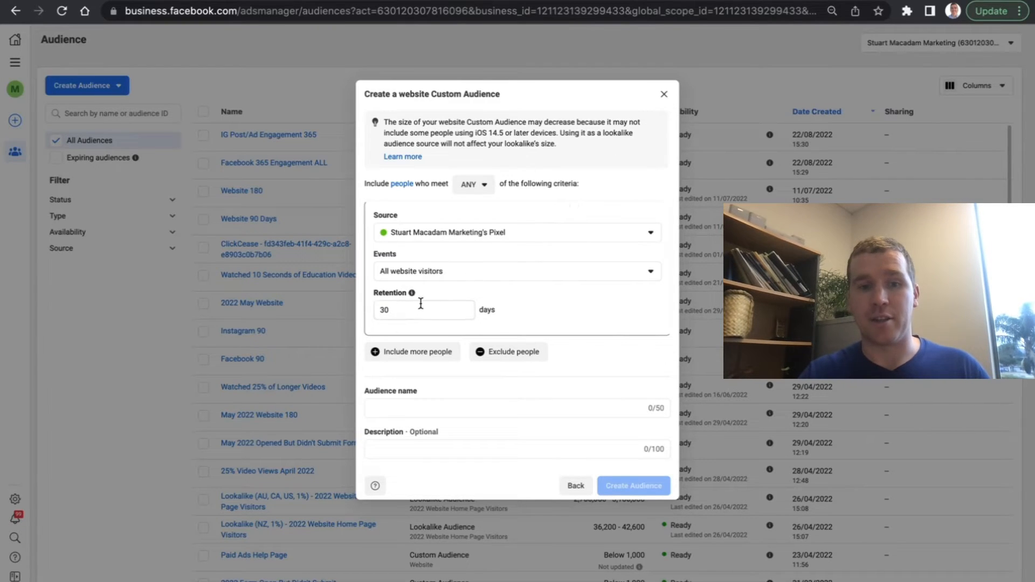
Check the website event options, keep All website visitors as the event, and set the retention to 180 days.
{"action": "left_click", "coordinate": [552, 277]}
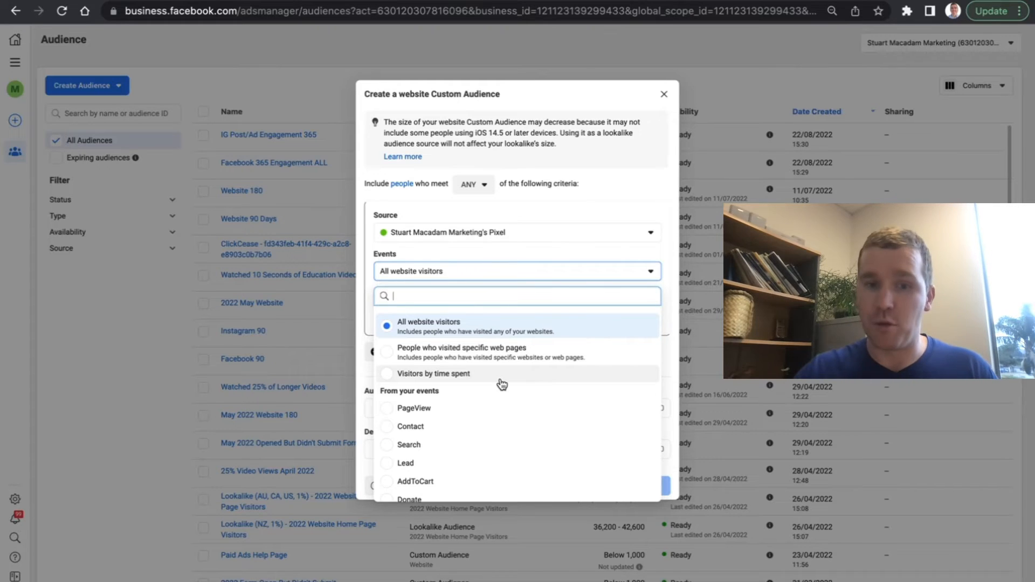
{"action": "scroll", "coordinate": [505, 409], "scroll_direction": "down", "scroll_amount": 1}
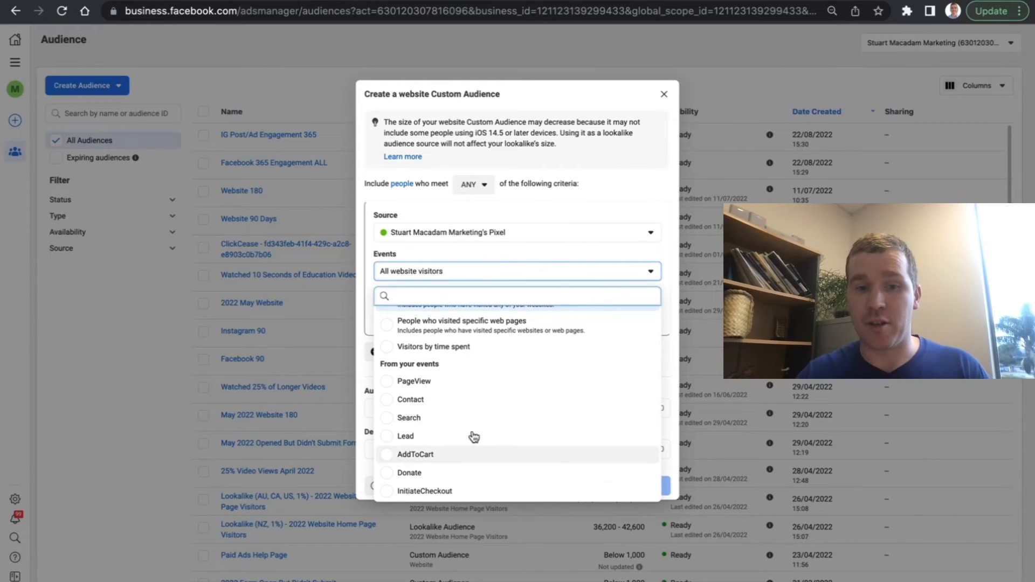
{"action": "scroll", "coordinate": [497, 361], "scroll_direction": "up", "scroll_amount": 1}
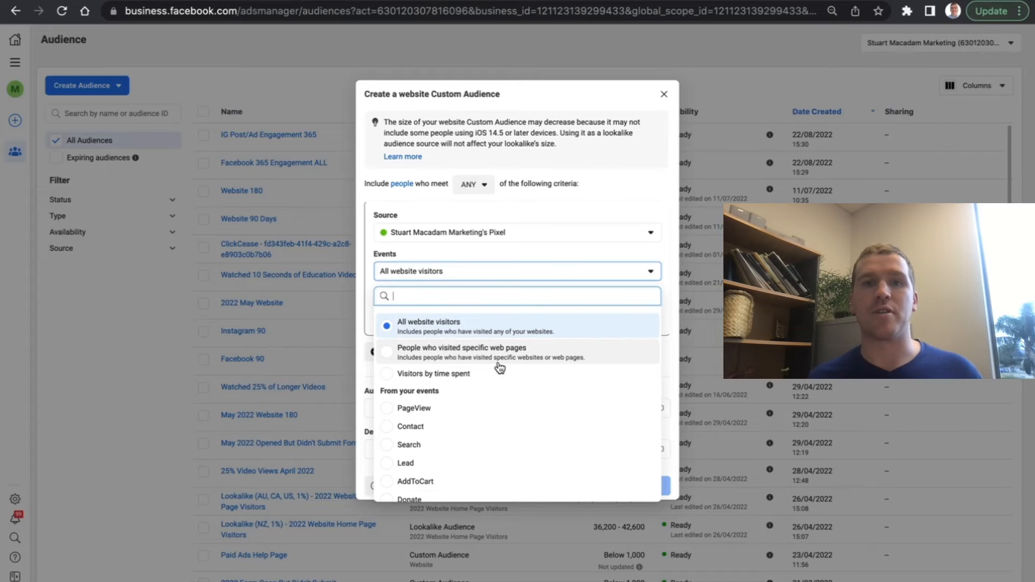
{"action": "left_click", "coordinate": [658, 203]}
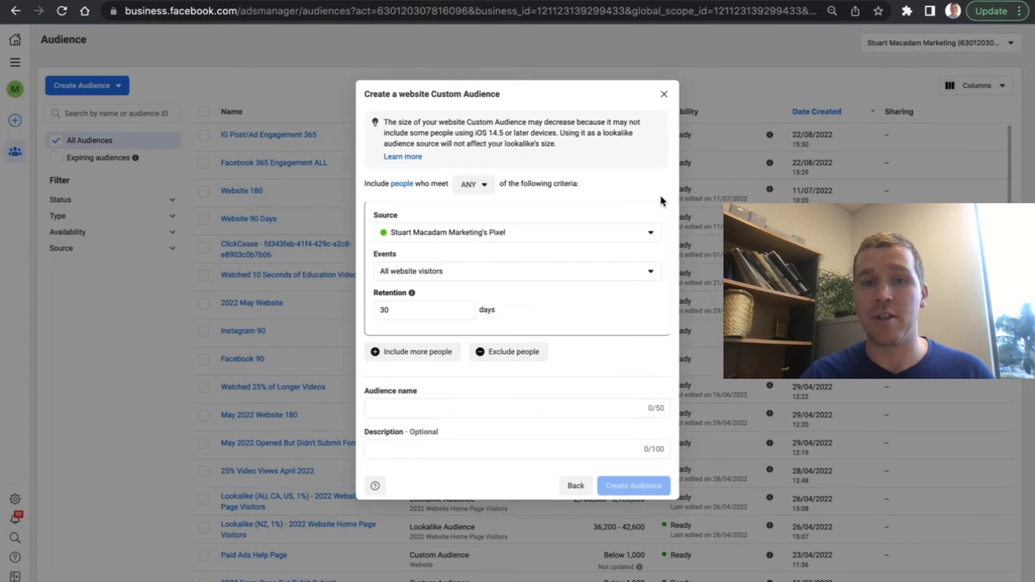
{"action": "left_click", "coordinate": [425, 309]}
{"action": "key", "text": "BackSpace"}
{"action": "key", "text": "BackSpace"}
{"action": "type", "text": "180"}
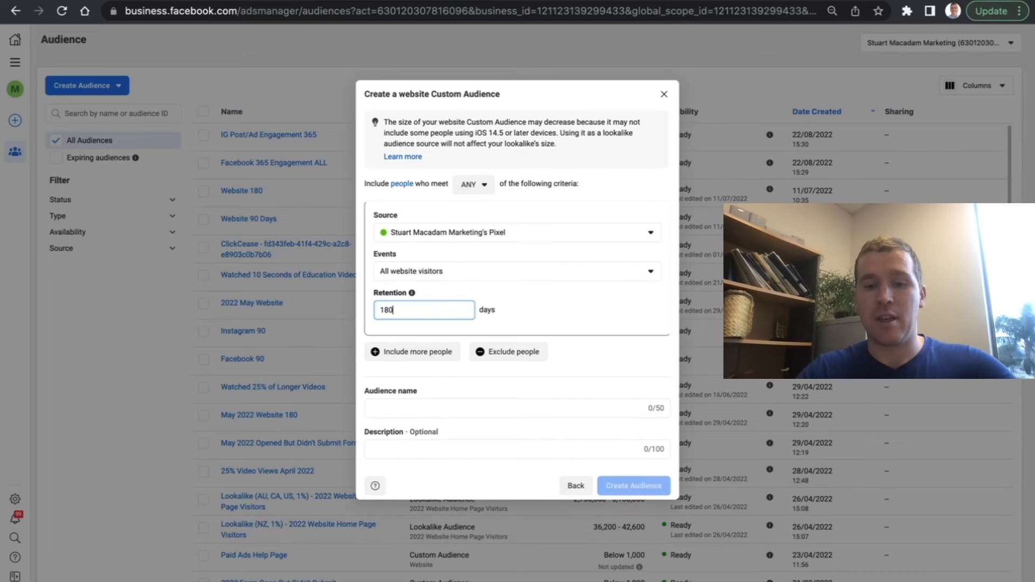
Name the website audience "Website 180 All Traffic", create it and close the confirmation.
{"action": "left_click", "coordinate": [415, 406]}
{"action": "type", "text": "Website "}
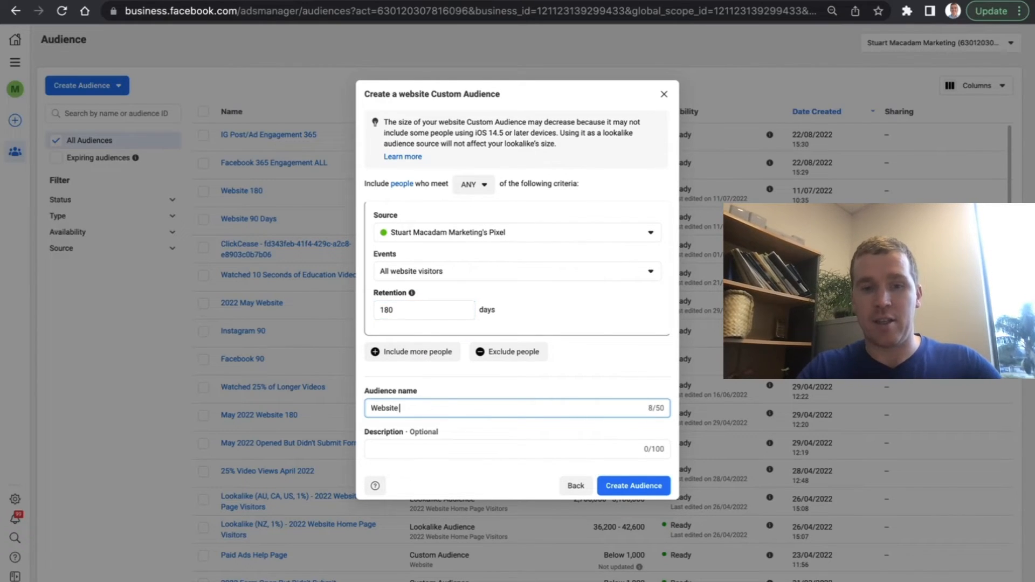
{"action": "type", "text": "180"}
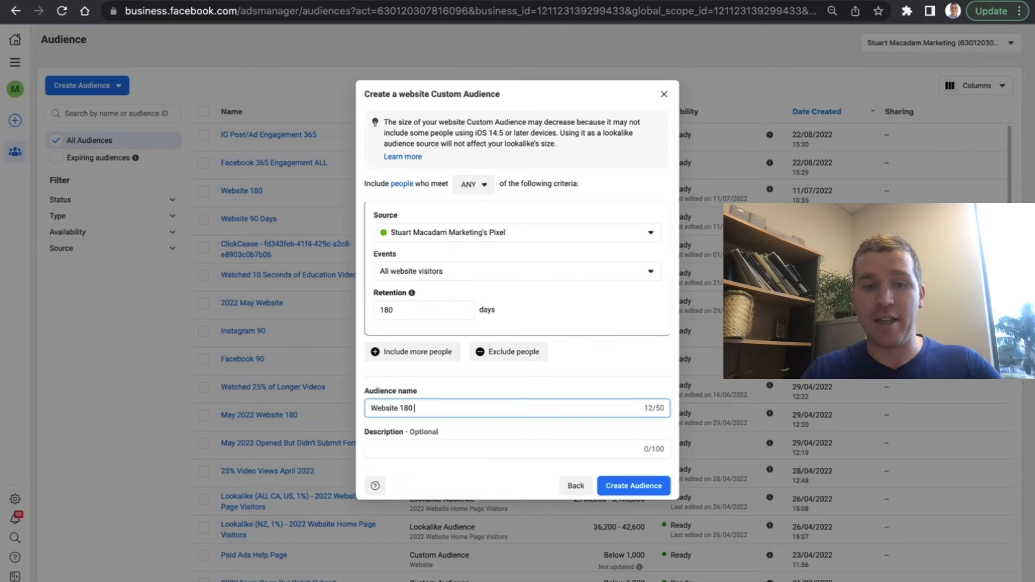
{"action": "type", "text": " All Traffic"}
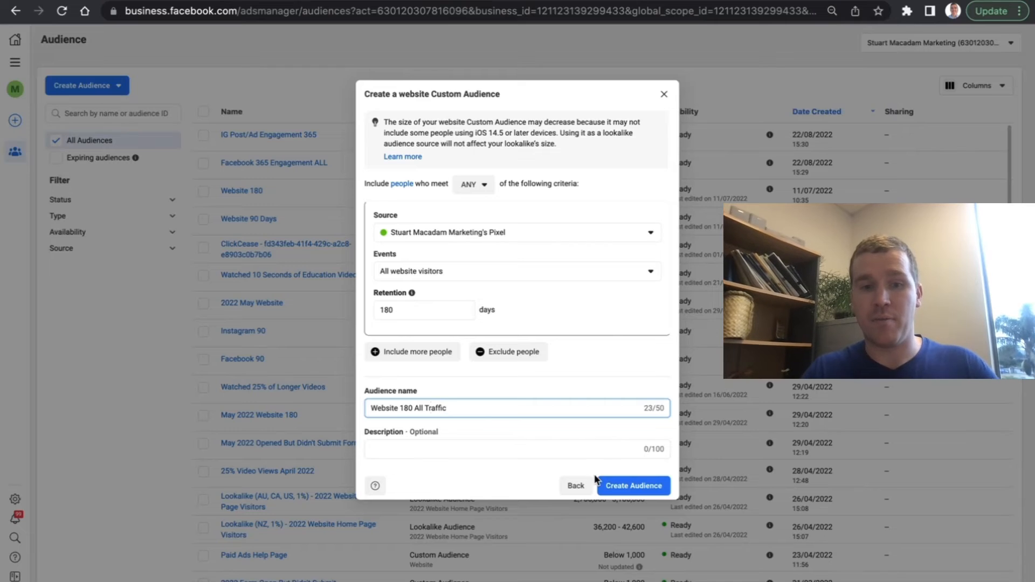
{"action": "left_click", "coordinate": [623, 487]}
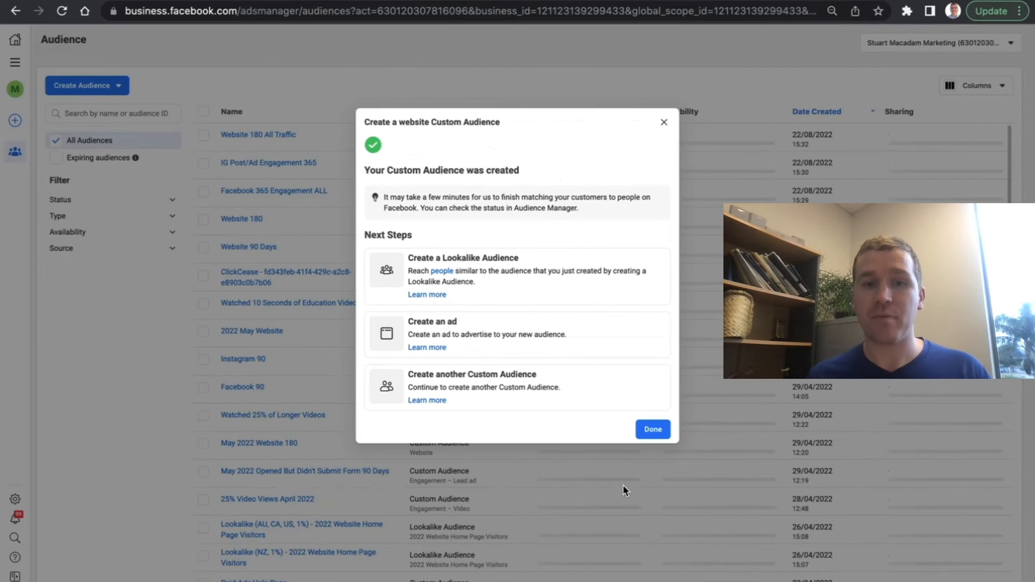
{"action": "left_click", "coordinate": [655, 431]}
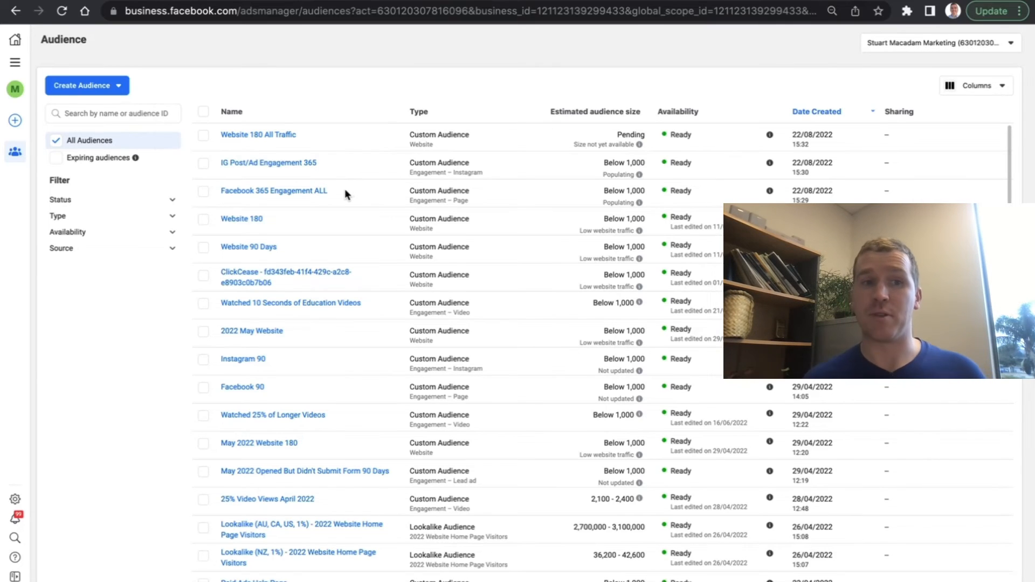
Start a Video custom audience that includes people who have watched at least 50% of the video.
{"action": "left_click", "coordinate": [84, 89]}
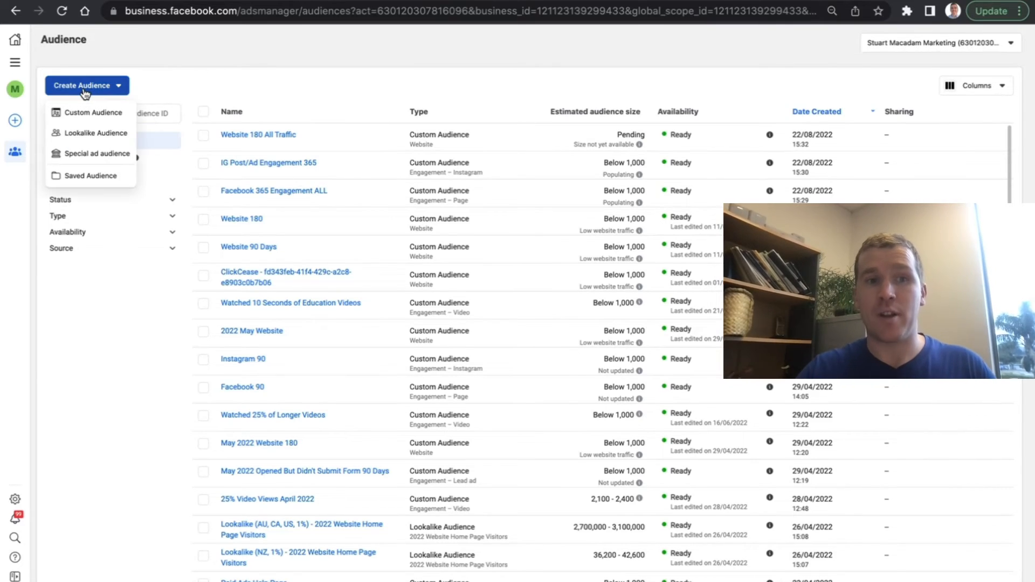
{"action": "left_click", "coordinate": [86, 112]}
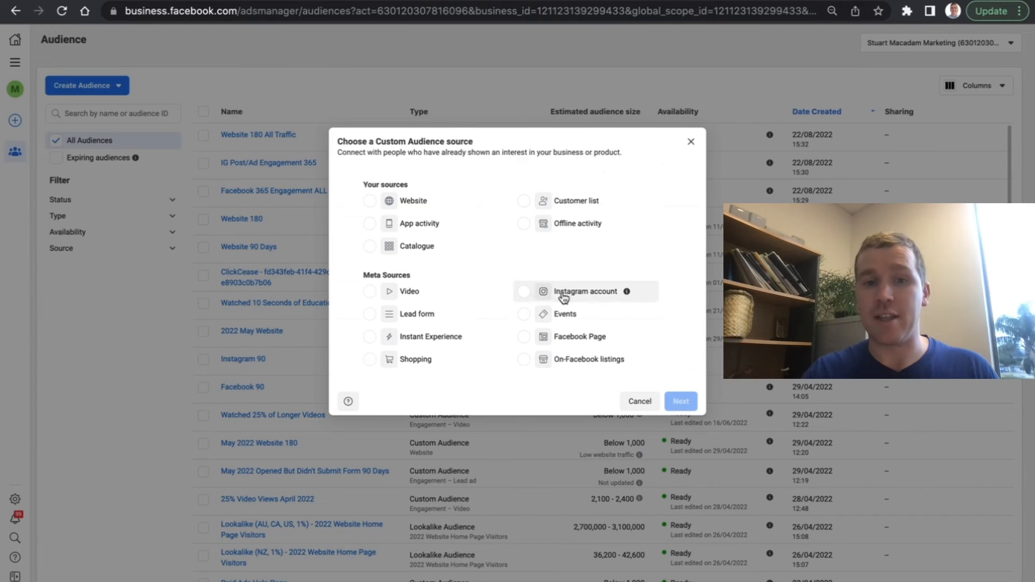
{"action": "left_click", "coordinate": [369, 292]}
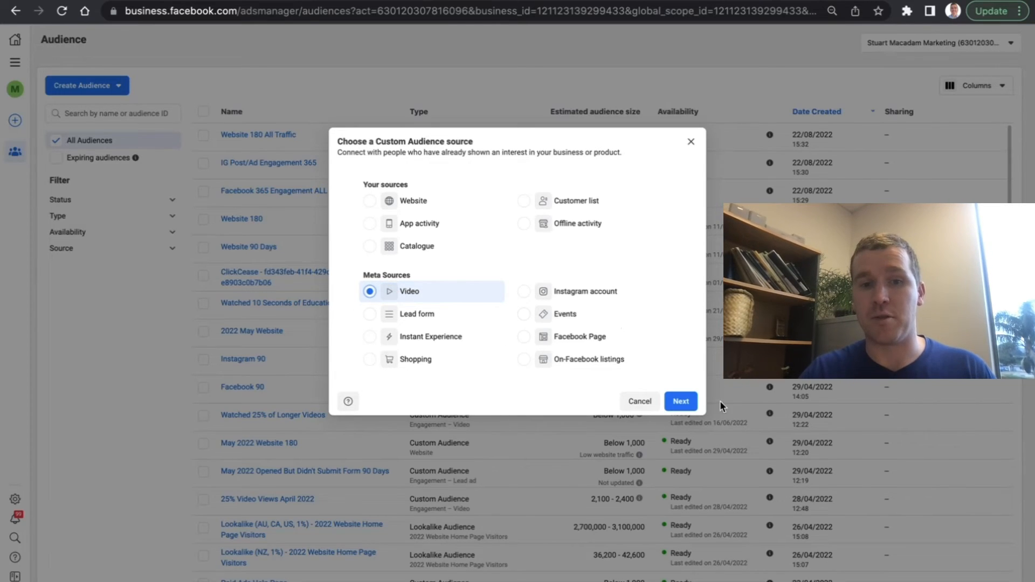
{"action": "left_click", "coordinate": [680, 406]}
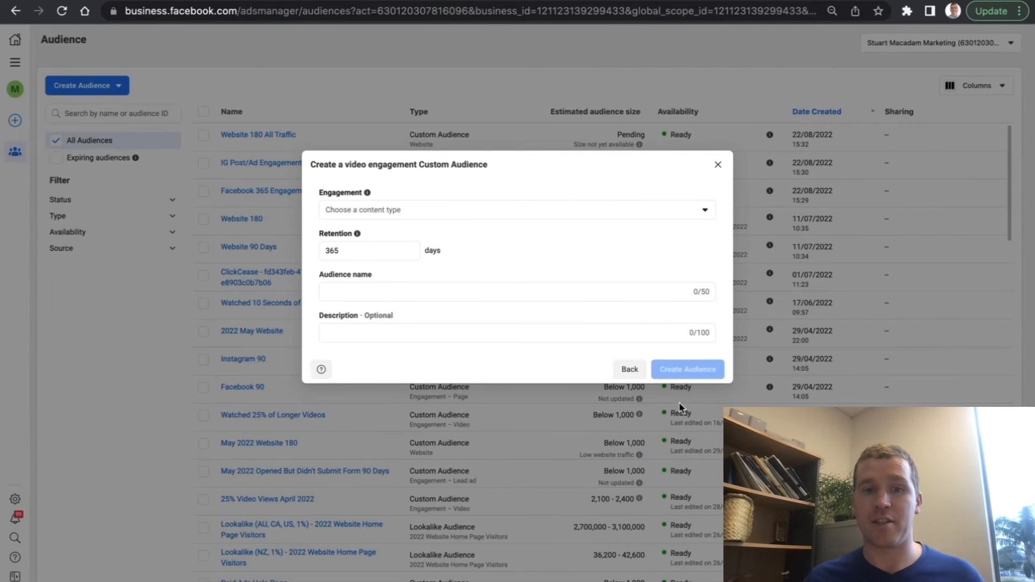
{"action": "left_click", "coordinate": [621, 217]}
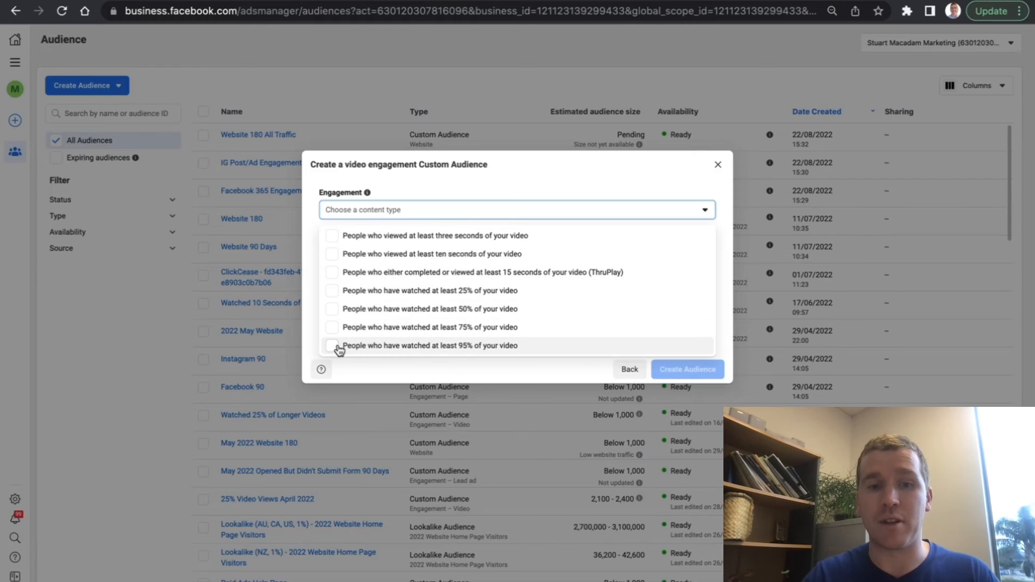
{"action": "left_click", "coordinate": [335, 311]}
{"action": "left_click", "coordinate": [719, 248]}
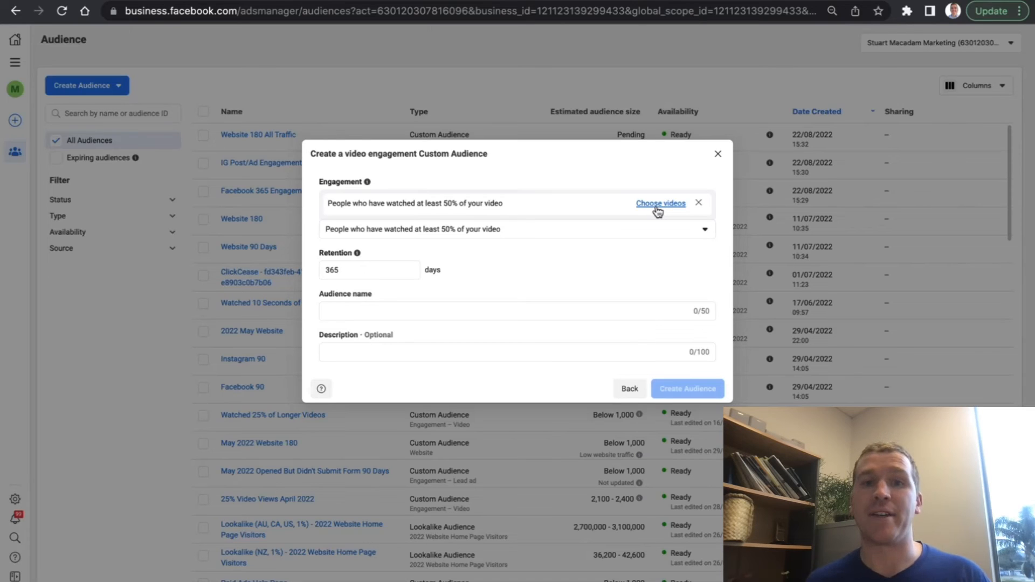
Name the video engagement audience "Video Views 365 Watched 50%+".
{"action": "left_click", "coordinate": [398, 312]}
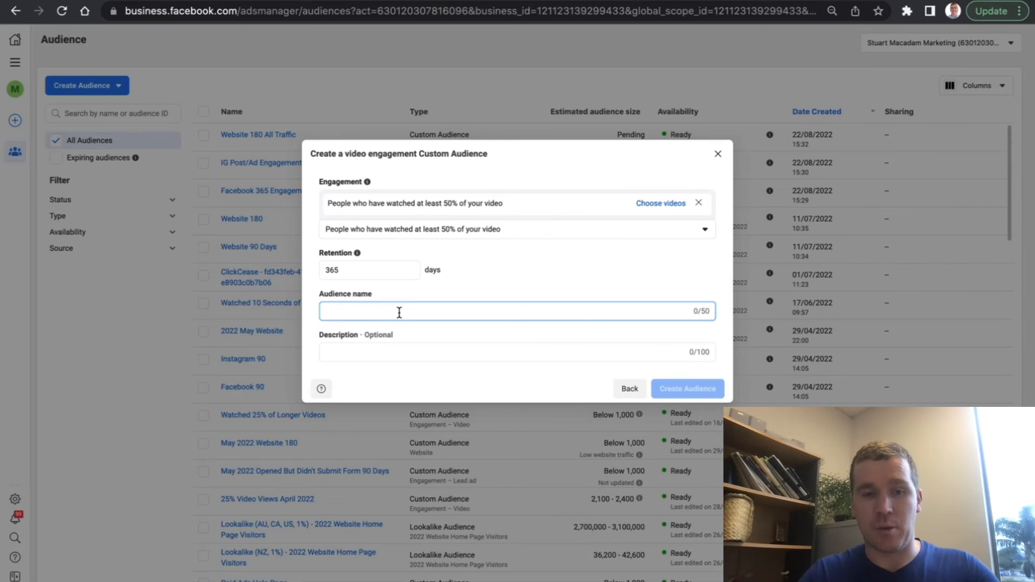
{"action": "type", "text": "Video Vi"}
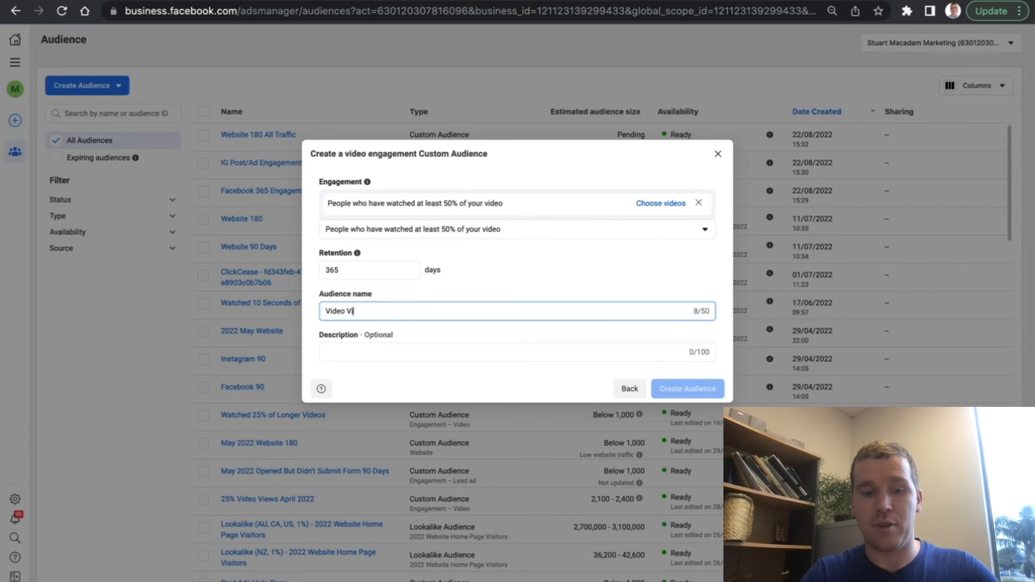
{"action": "type", "text": "ews 365"}
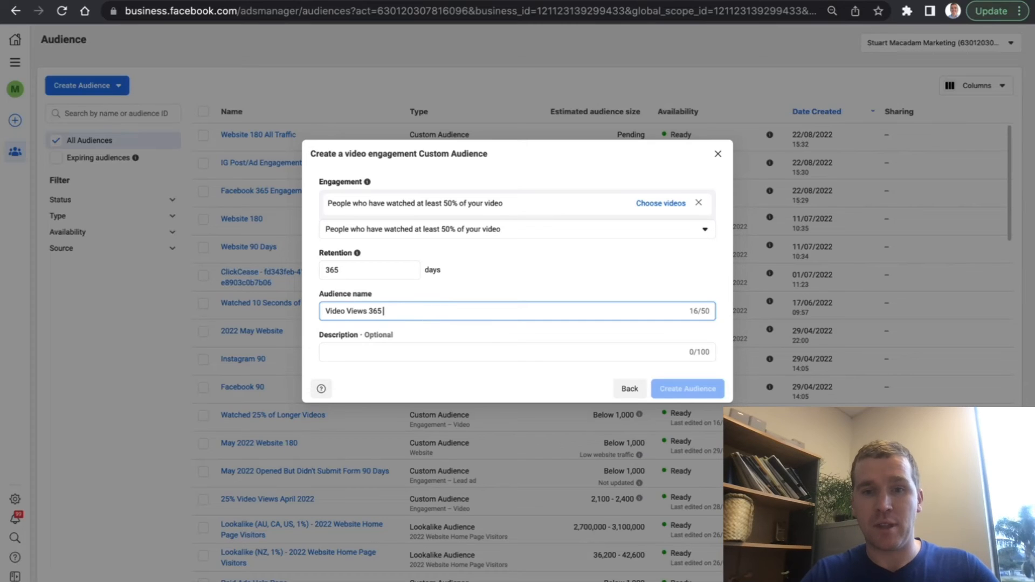
{"action": "type", "text": " Watched 5"}
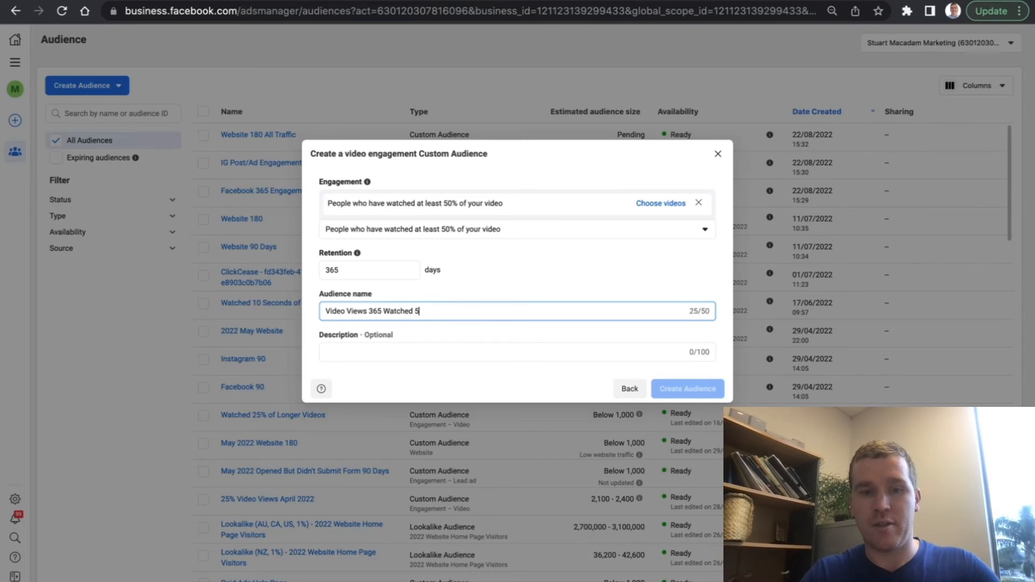
{"action": "type", "text": "0%+"}
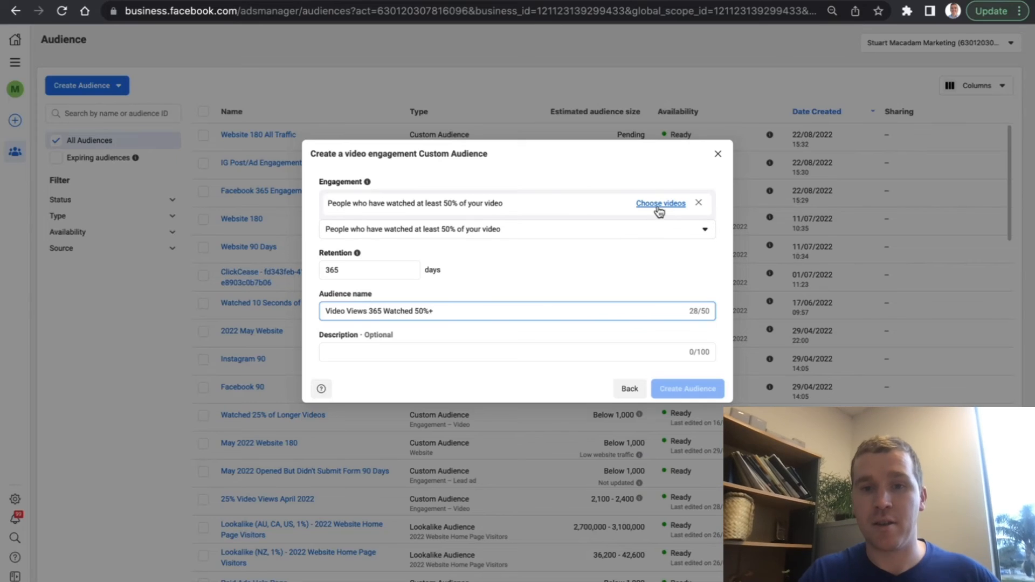
Choose the "Y2Mate.is - Meta Business Suite" video from the Facebook Page as the source, create the audience and close the confirmation.
{"action": "left_click", "coordinate": [659, 205]}
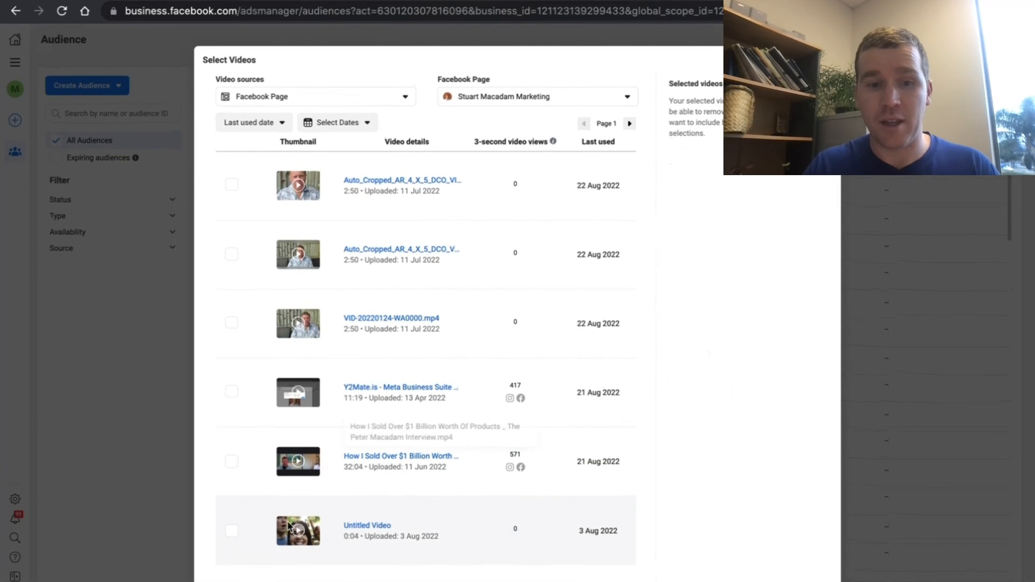
{"action": "left_click", "coordinate": [231, 394]}
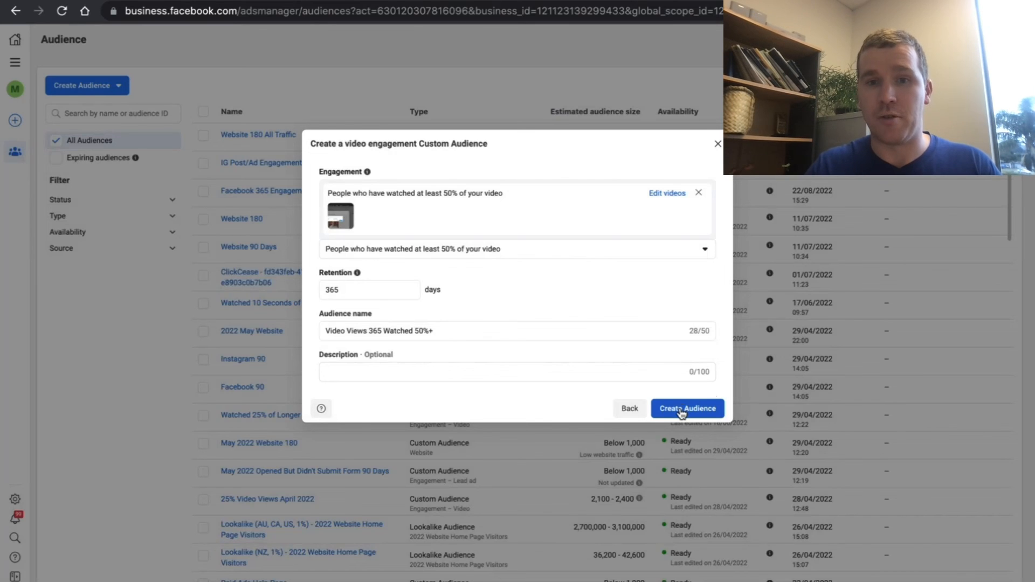
{"action": "left_click", "coordinate": [682, 413]}
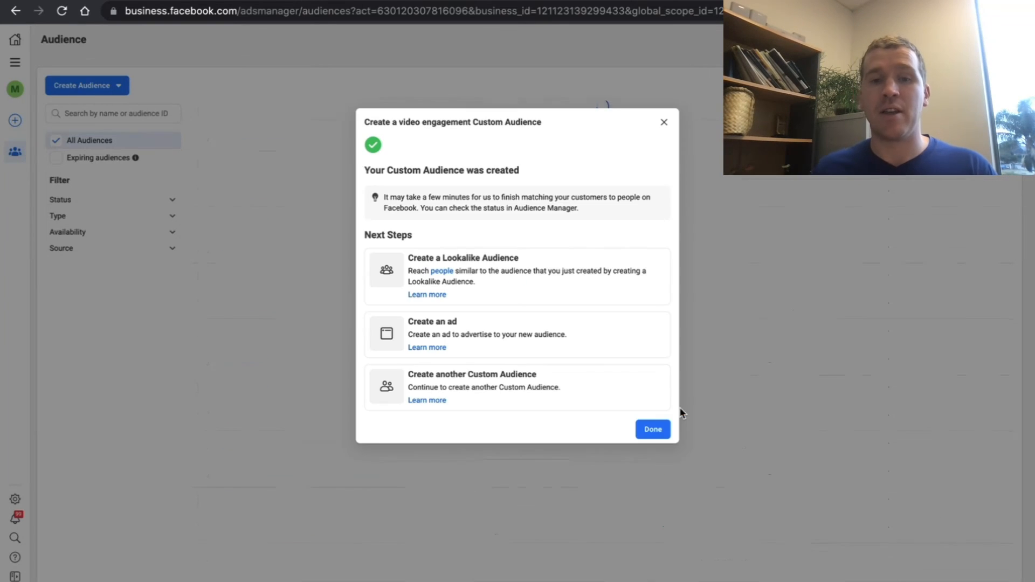
{"action": "left_click", "coordinate": [663, 434]}
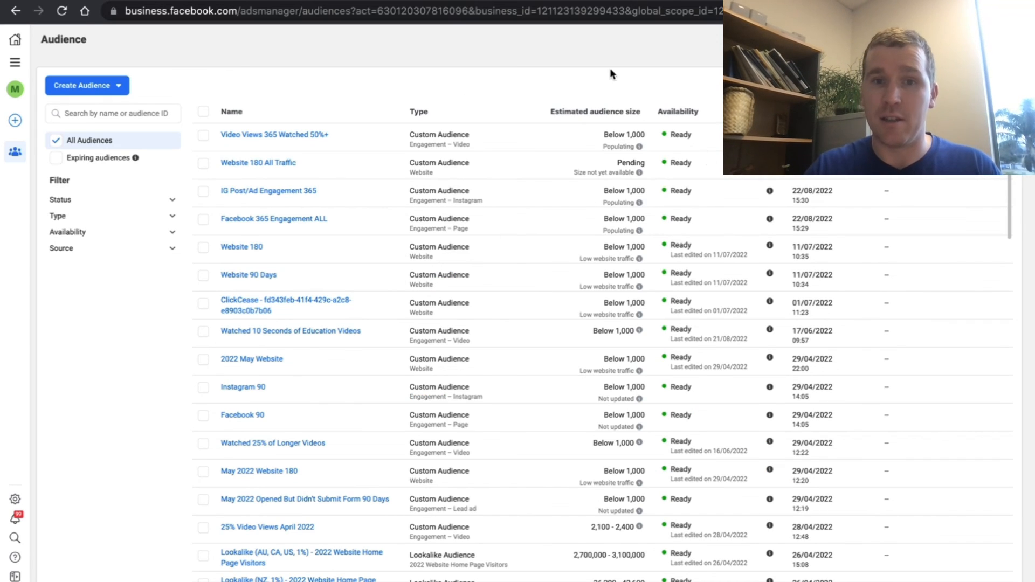